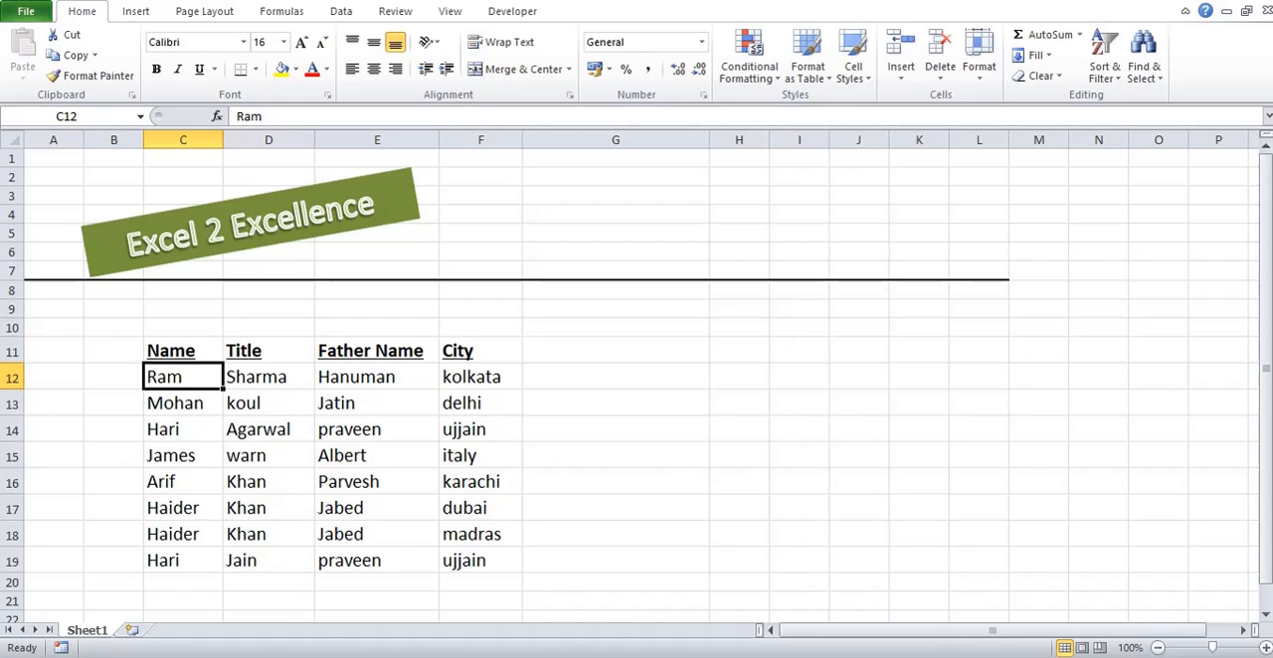
Step: Examine the table's Name, Title and Father Name headers and the entries in the Name column
{"action": "key", "text": "Up"}
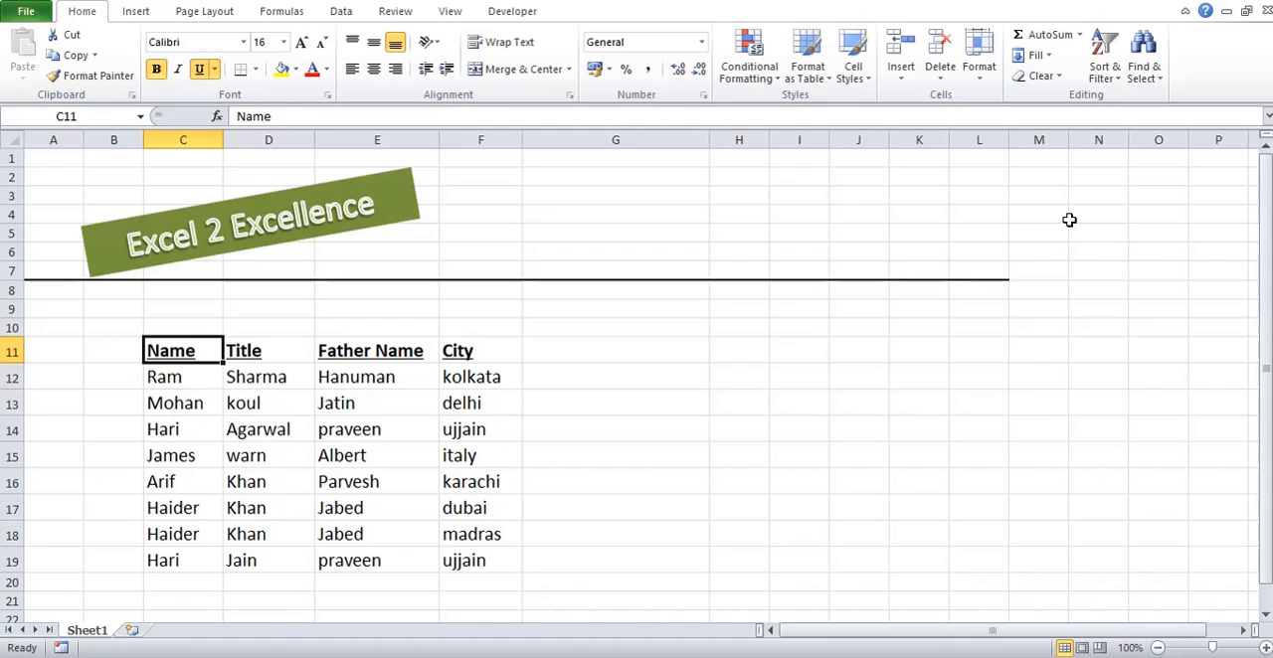
{"action": "key", "text": "Right"}
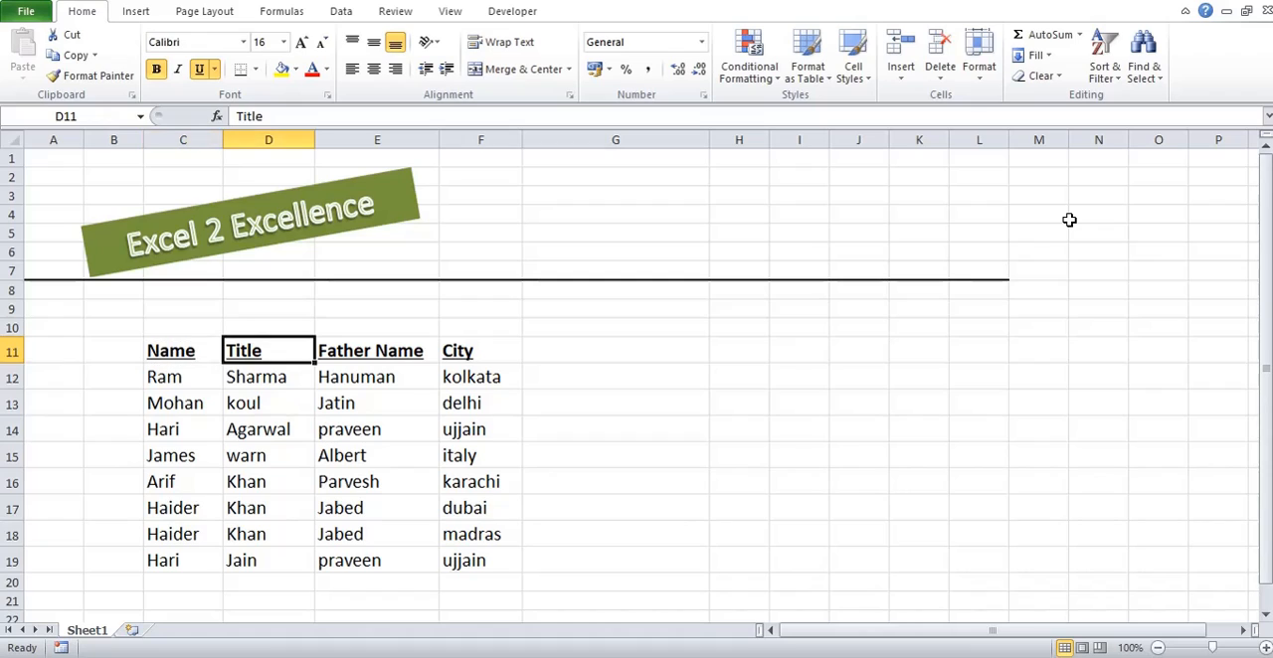
{"action": "key", "text": "Right"}
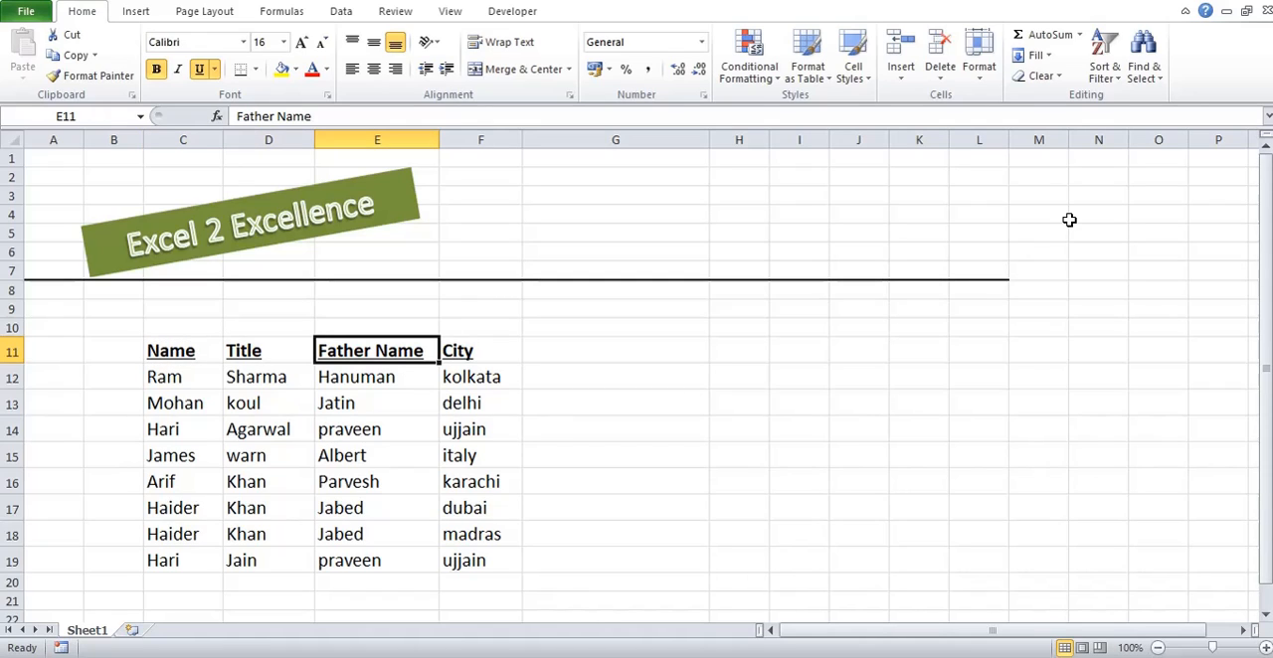
{"action": "key", "text": "Left"}
{"action": "key", "text": "Left"}
{"action": "key", "text": "ctrl+shift+Down"}
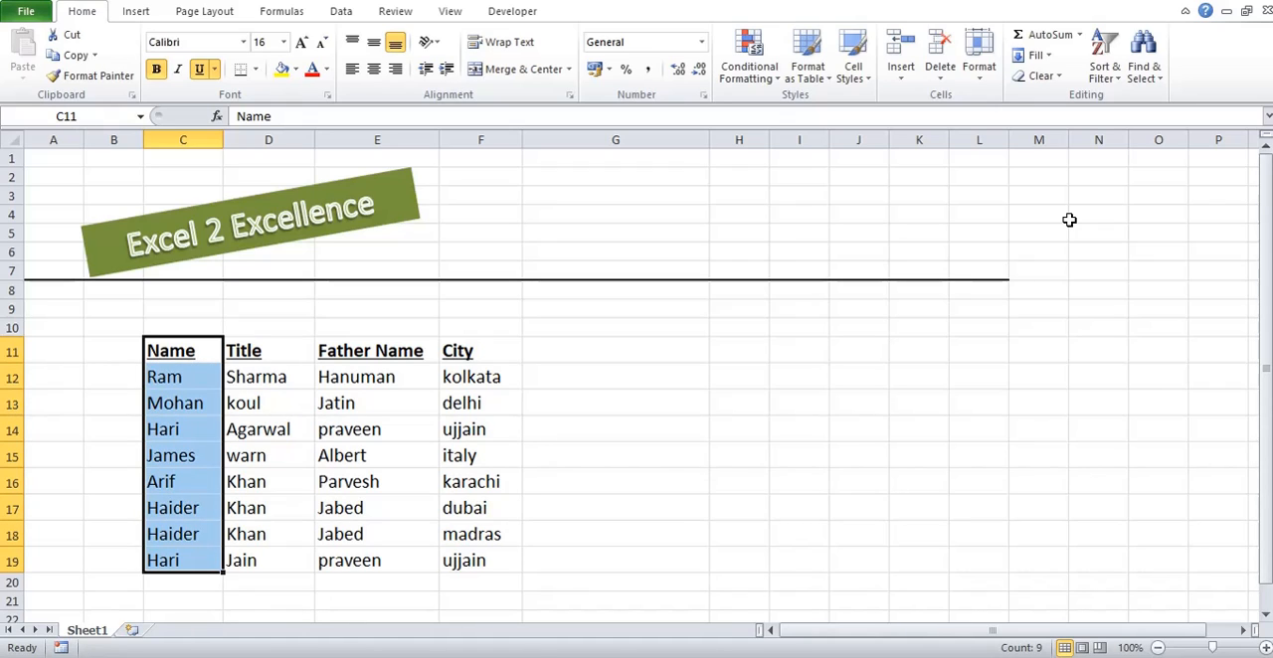
{"action": "key", "text": "Down"}
{"action": "key", "text": "Down"}
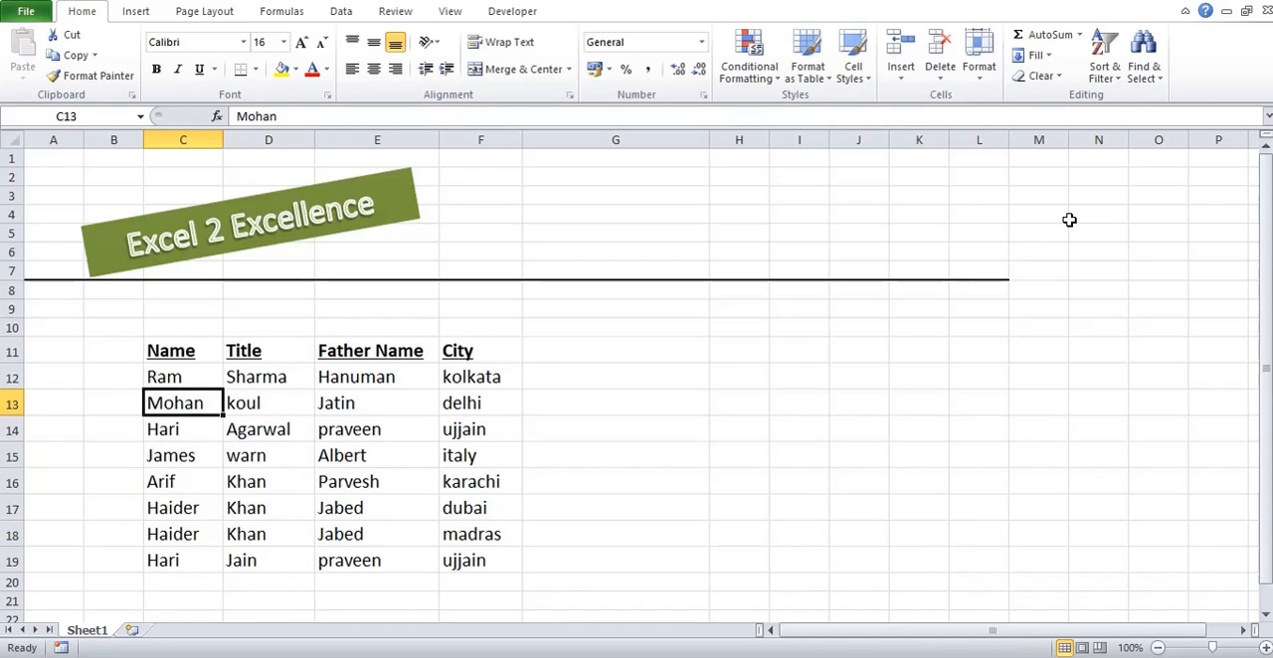
{"action": "key", "text": "Up"}
{"action": "key", "text": "Up"}
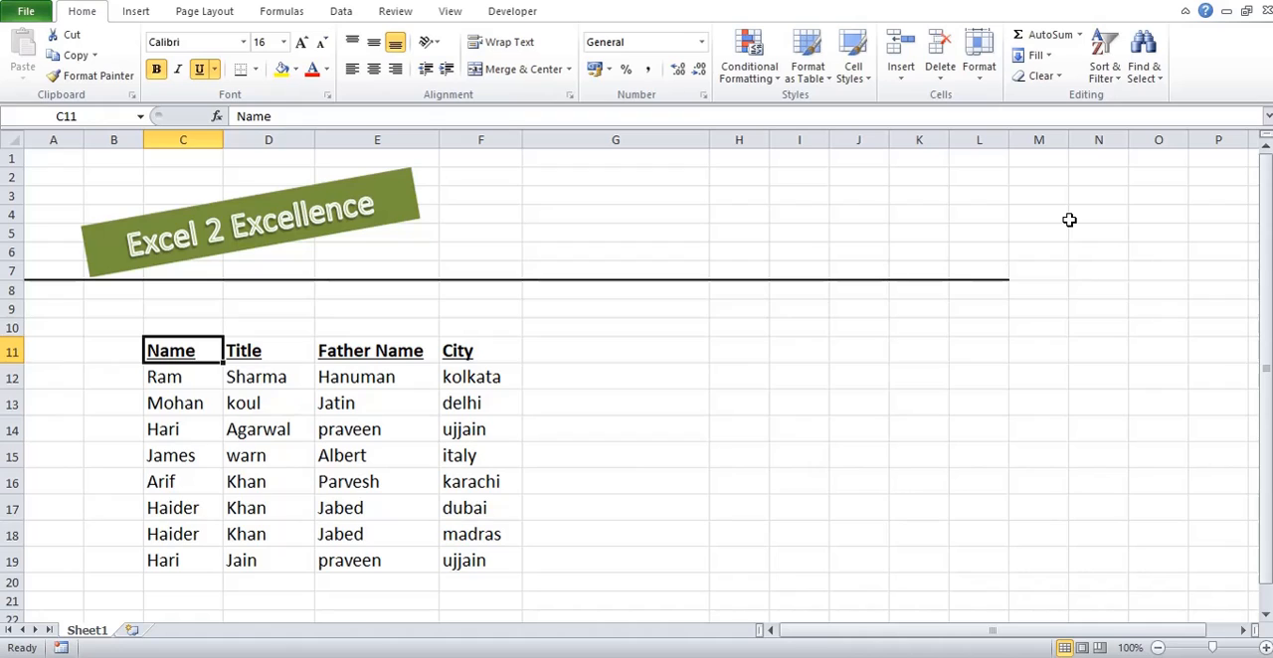
Step: Highlight duplicate values in the Name column, C11:C19, using Green Fill with Dark Green Text conditional formatting
{"action": "key", "text": "ctrl+shift+Down"}
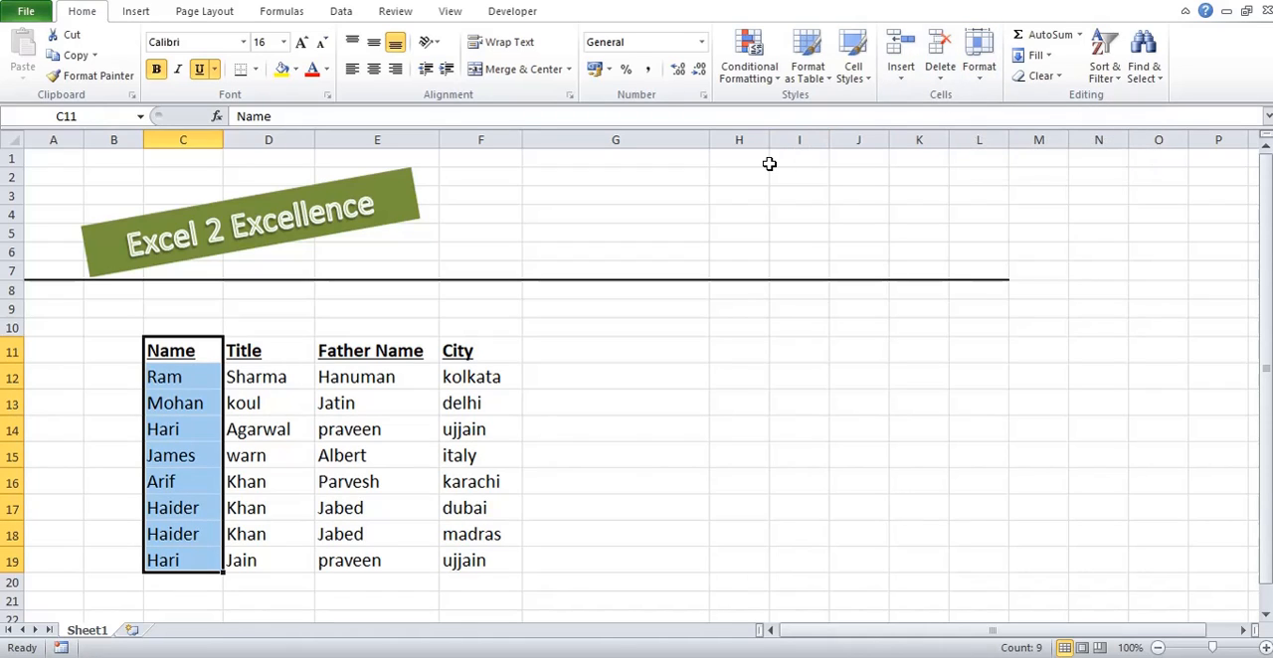
{"action": "left_click", "coordinate": [748, 78]}
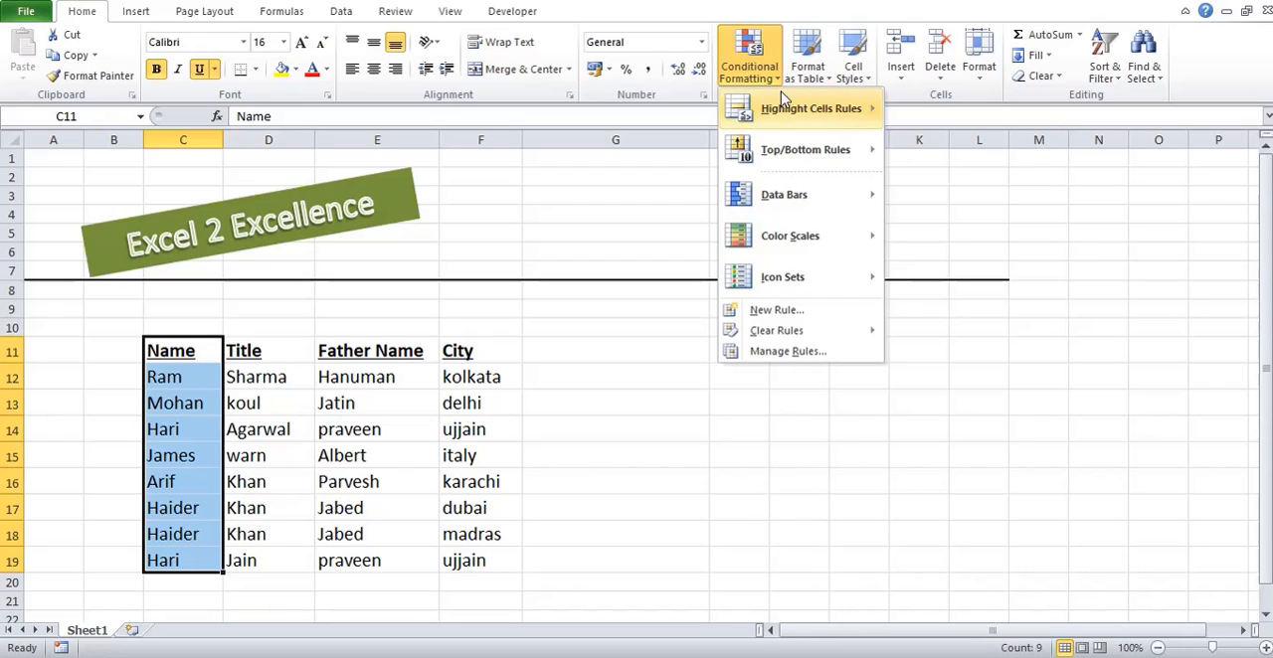
{"action": "mouse_move", "coordinate": [796, 112]}
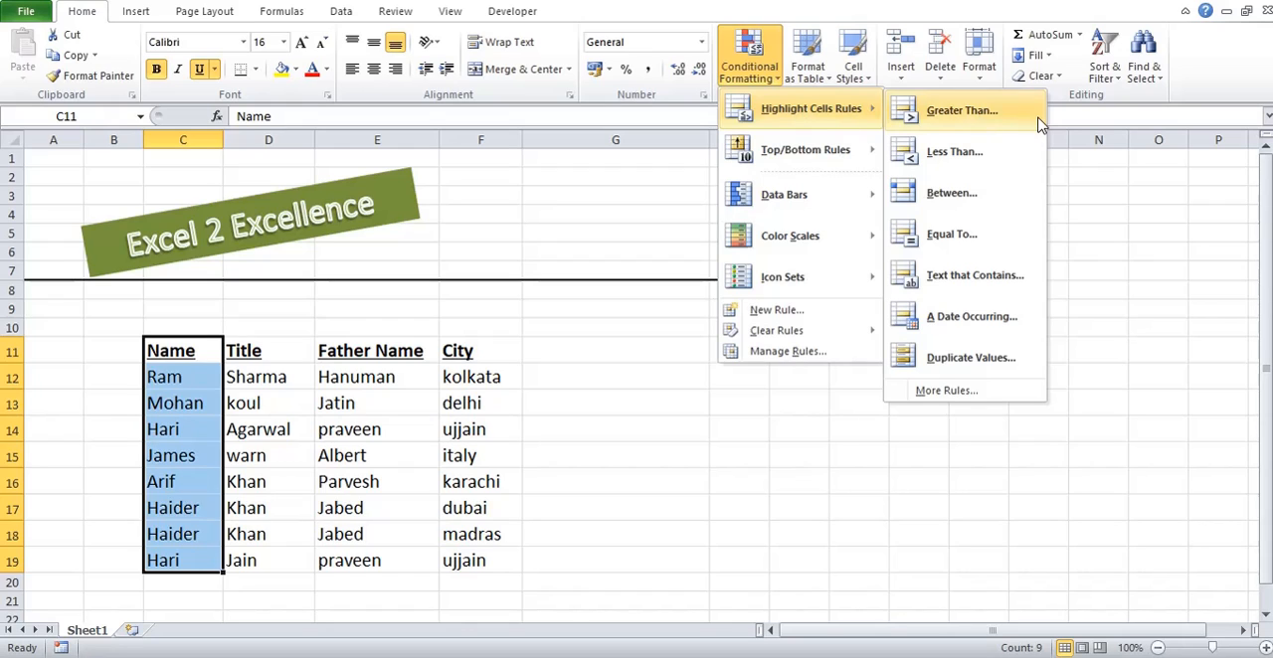
{"action": "left_click", "coordinate": [994, 355]}
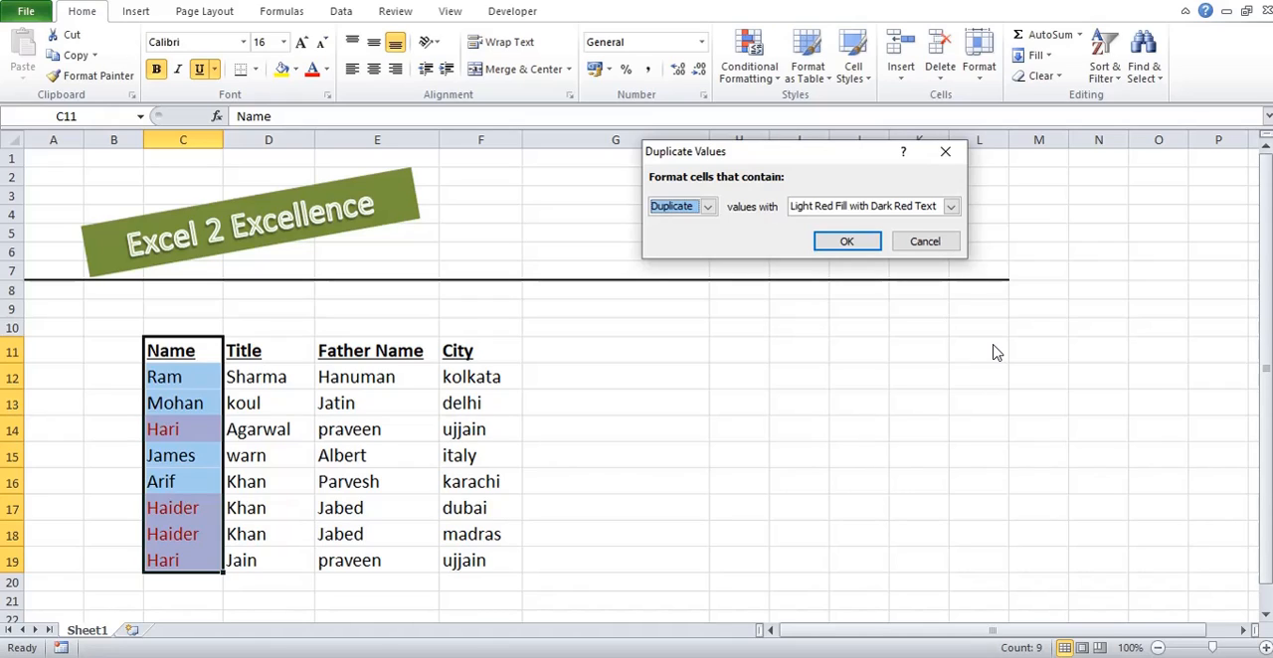
{"action": "left_click", "coordinate": [706, 207]}
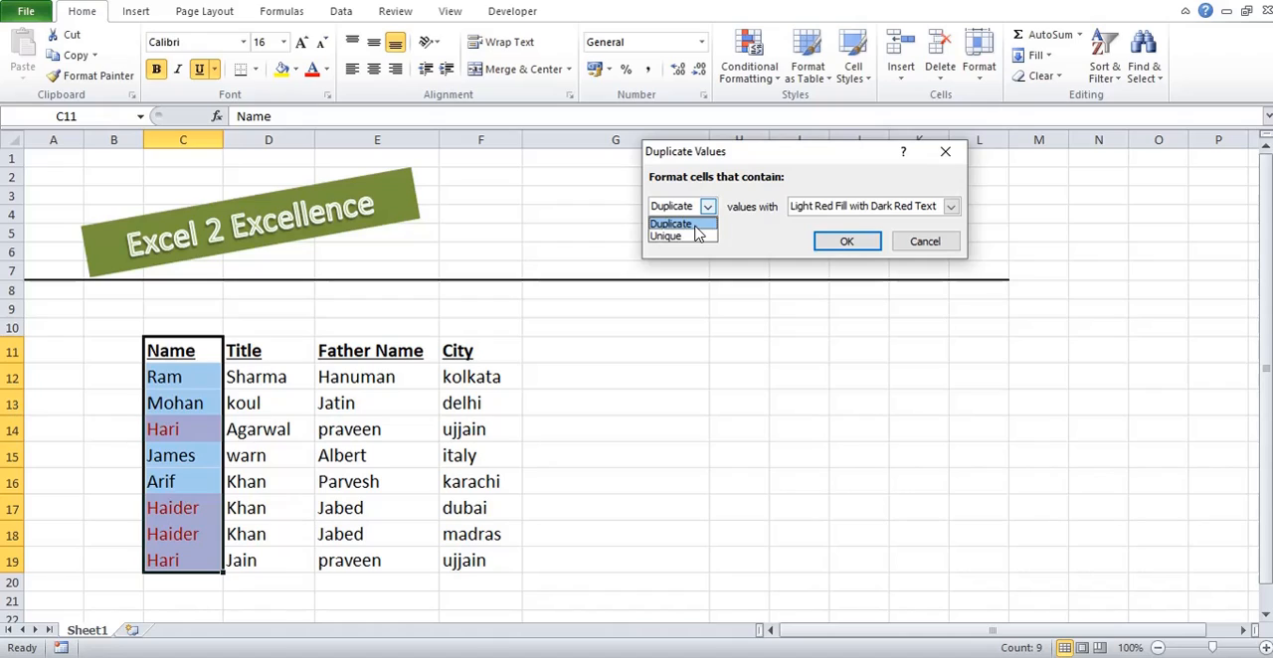
{"action": "left_click", "coordinate": [696, 223]}
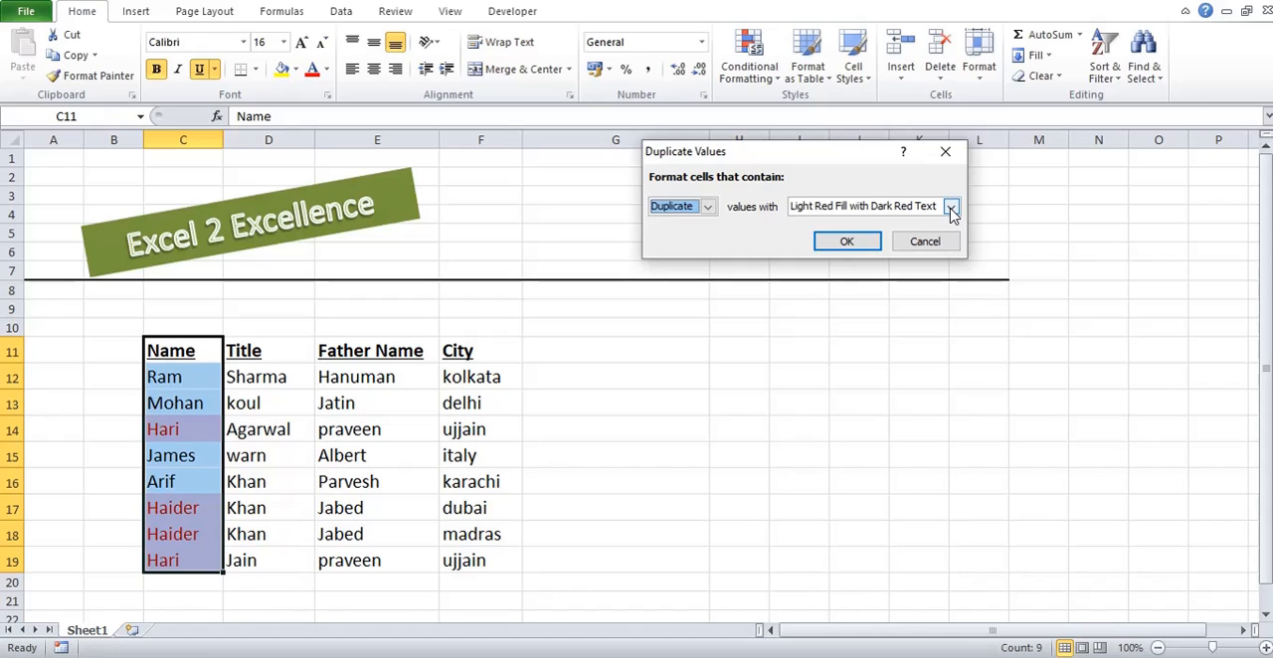
{"action": "left_click", "coordinate": [950, 208]}
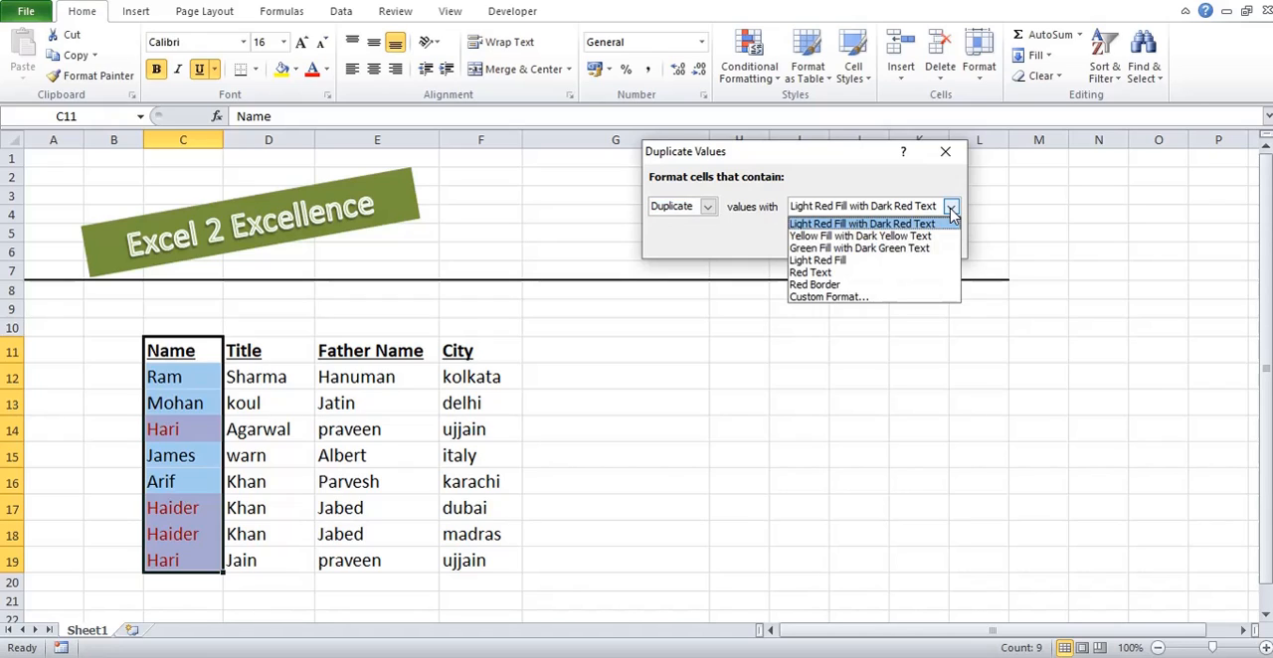
{"action": "left_click", "coordinate": [924, 253]}
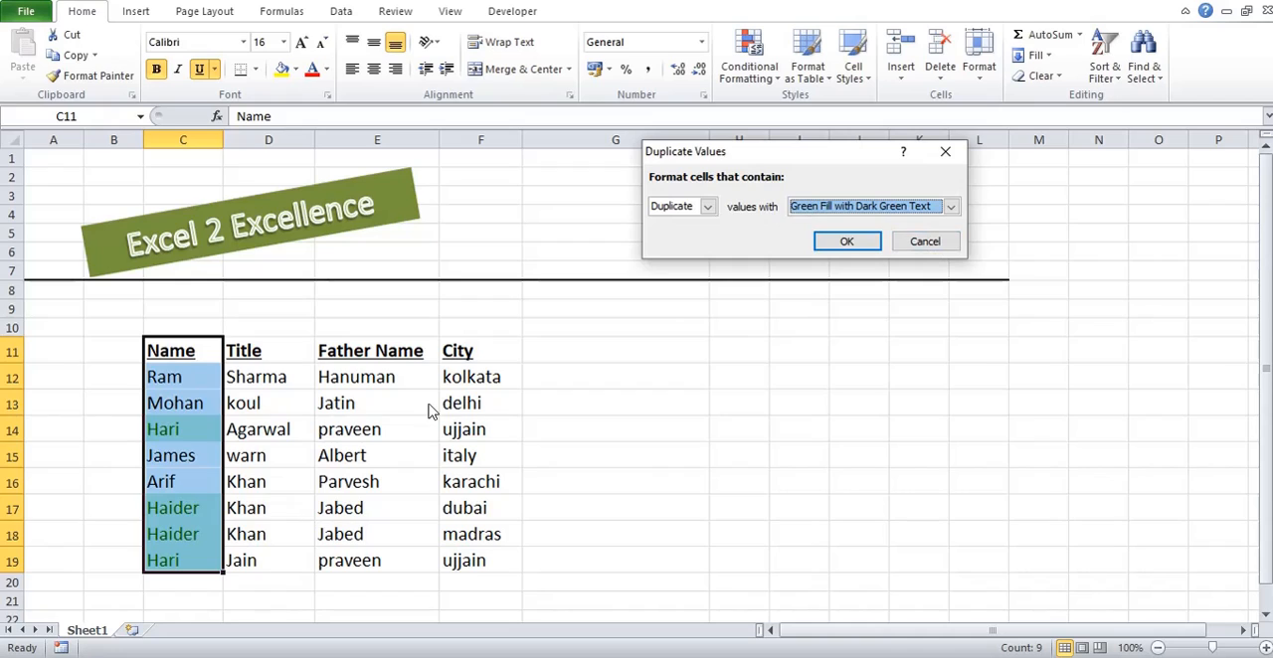
{"action": "left_click", "coordinate": [843, 244]}
Step: Compare the title, father name and city entries of the rows whose names are highlighted as duplicates
{"action": "left_click", "coordinate": [188, 481]}
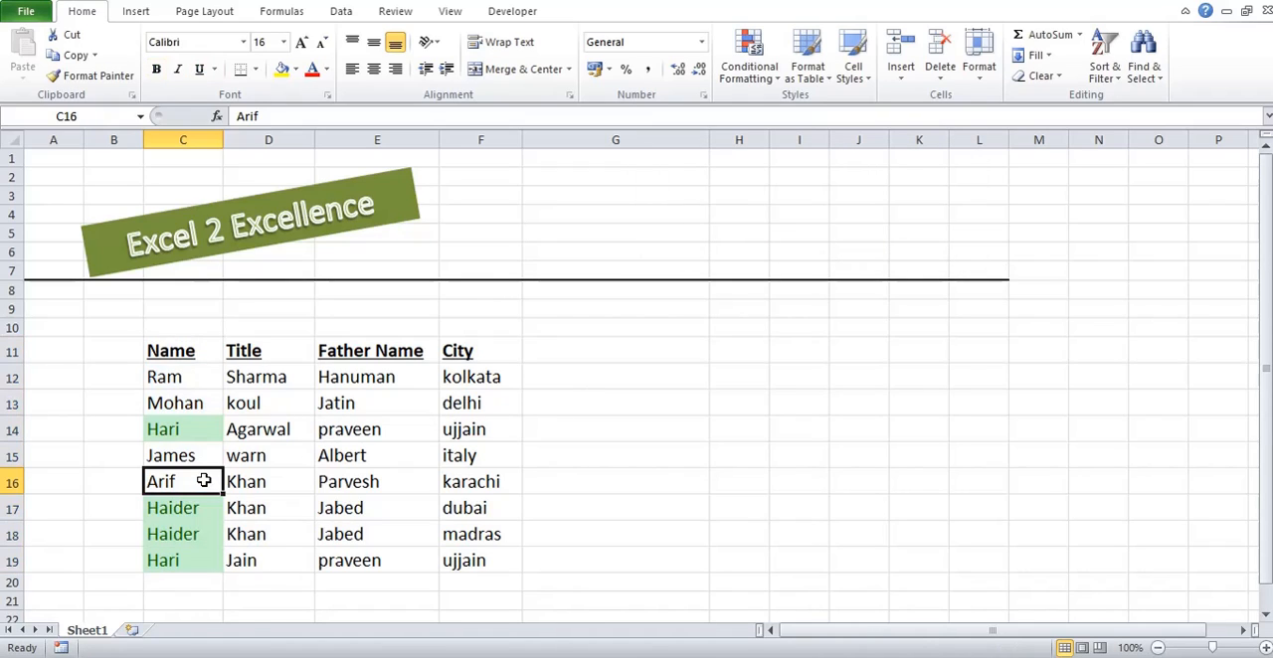
{"action": "key", "text": "Down"}
{"action": "key", "text": "Down"}
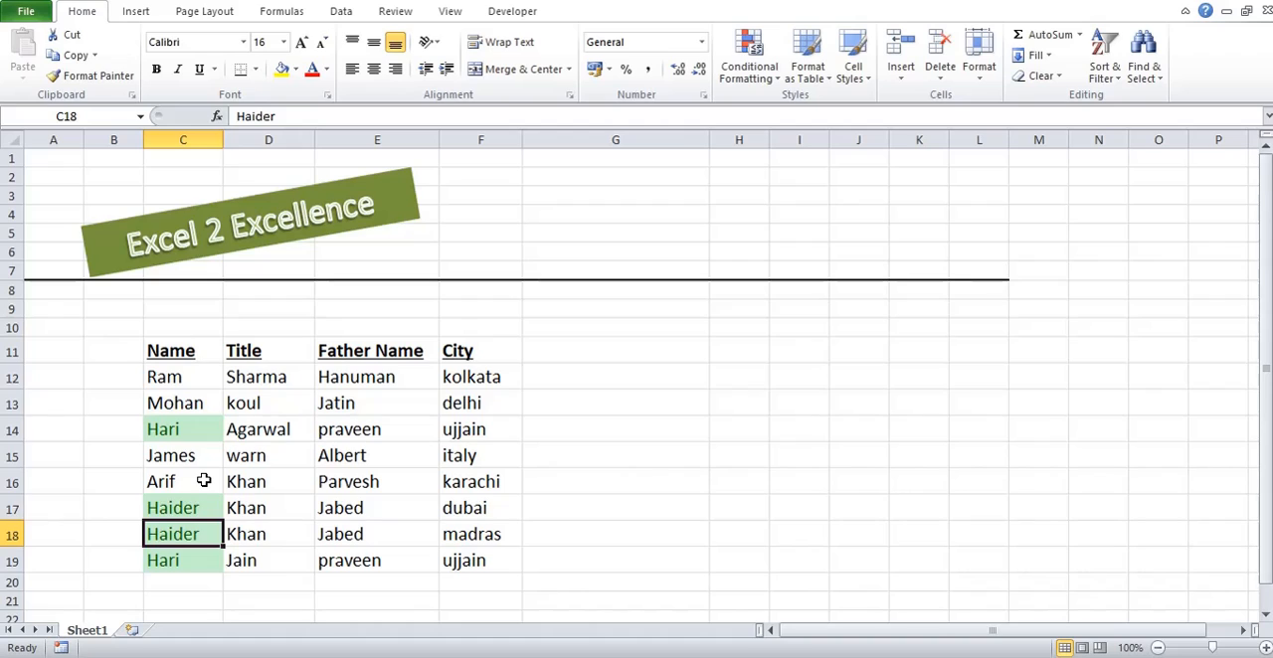
{"action": "key", "text": "Up"}
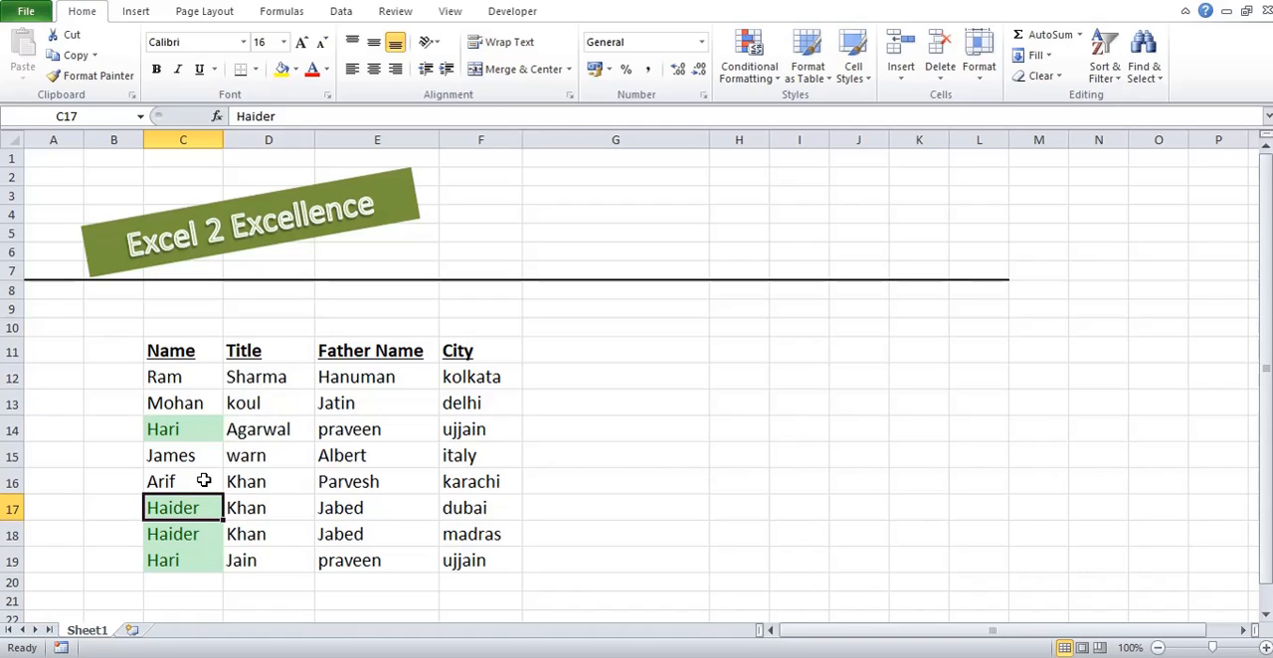
{"action": "key", "text": "Up"}
{"action": "key", "text": "Up"}
{"action": "key", "text": "Up"}
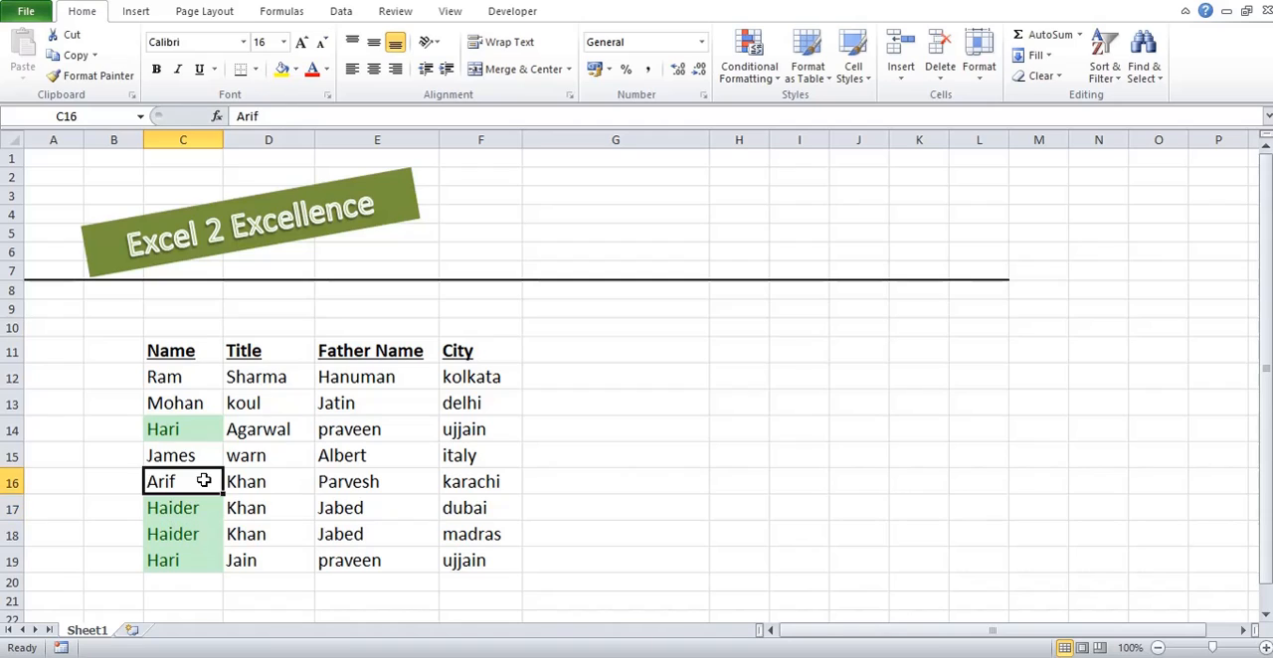
{"action": "key", "text": "Right"}
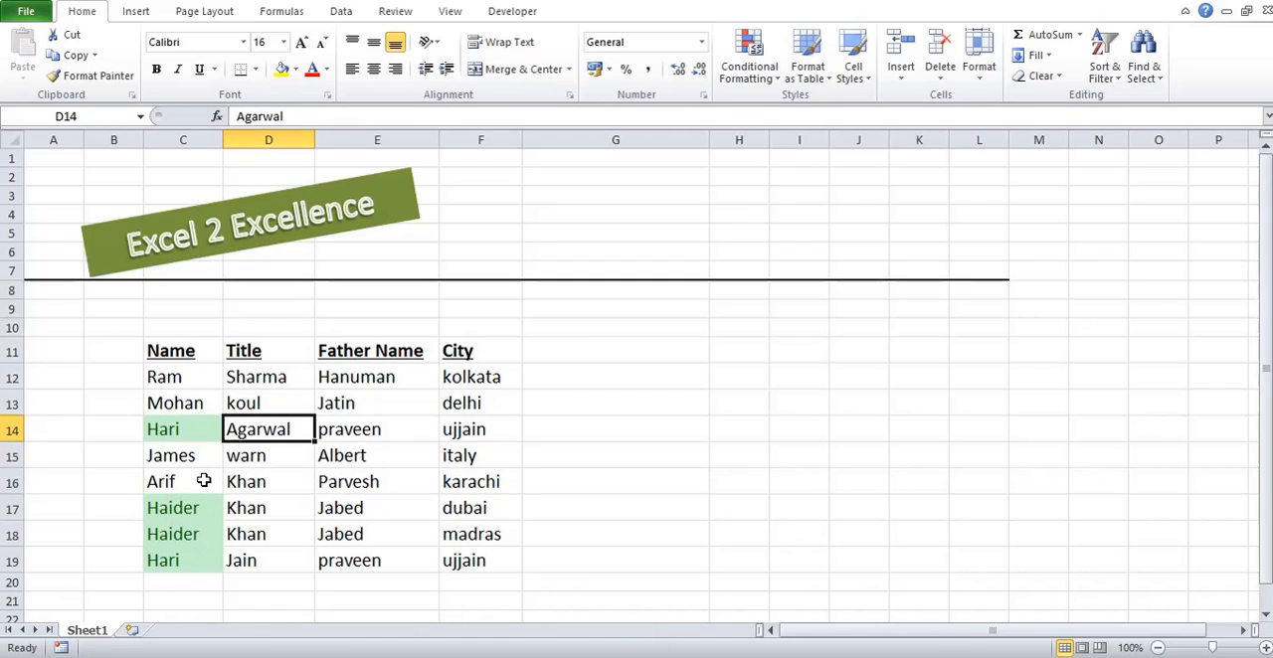
{"action": "key", "text": "Down"}
{"action": "key", "text": "Down"}
{"action": "key", "text": "Down"}
{"action": "key", "text": "Down"}
{"action": "key", "text": "Down"}
{"action": "key", "text": "Down"}
{"action": "key", "text": "Up"}
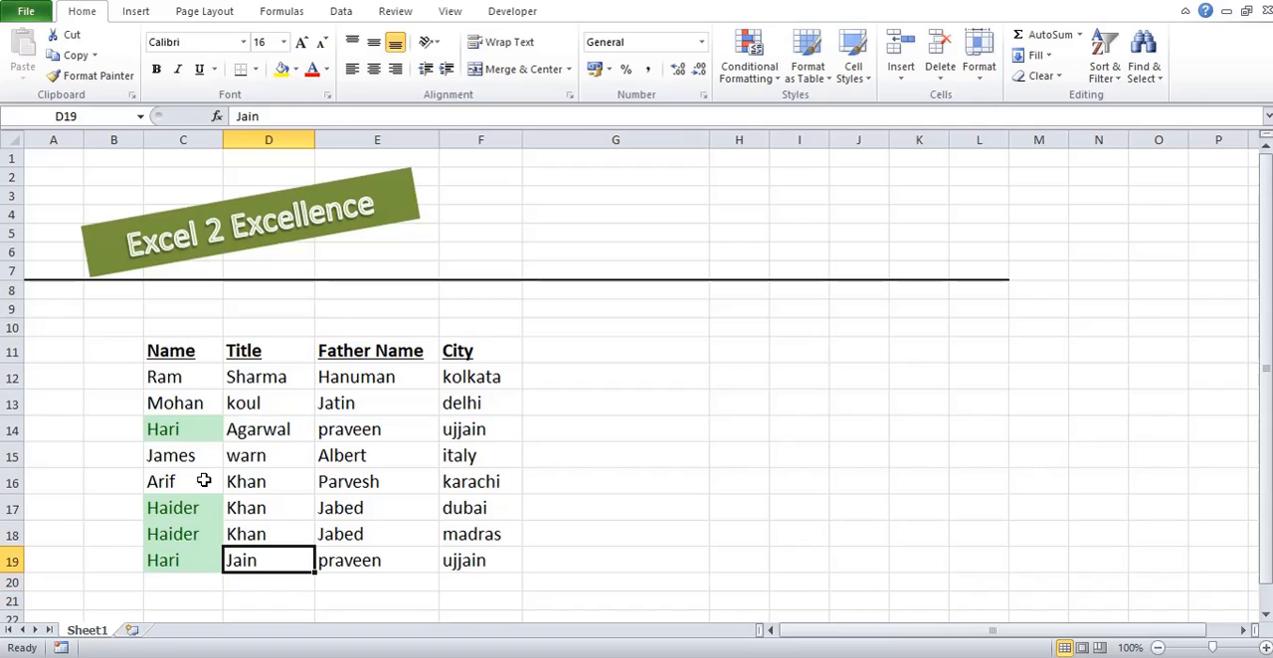
{"action": "key", "text": "Up"}
{"action": "key", "text": "Up"}
{"action": "key", "text": "Left"}
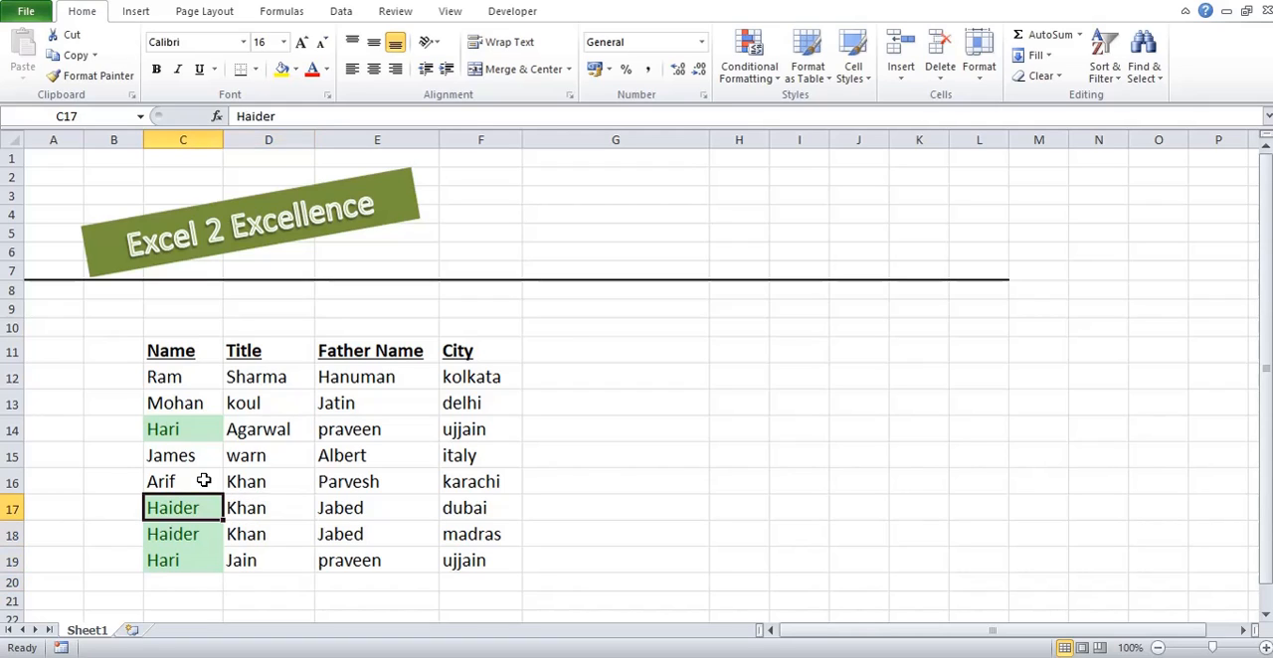
{"action": "key", "text": "Down"}
{"action": "key", "text": "Right"}
{"action": "key", "text": "Up"}
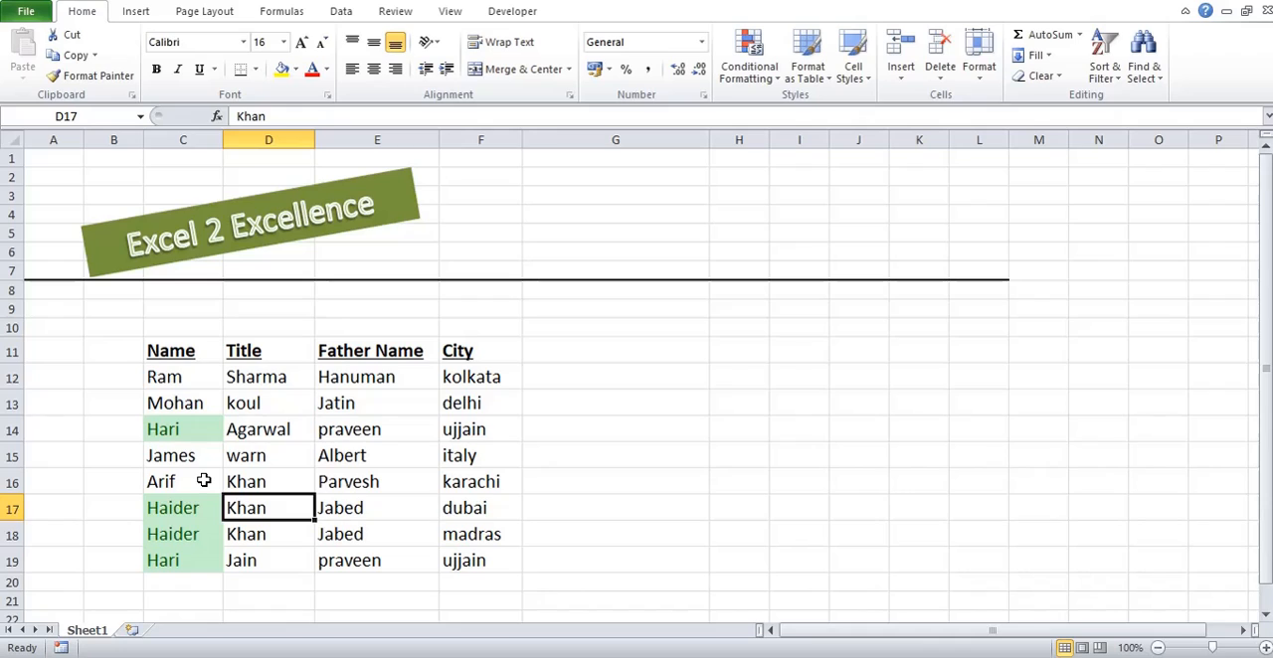
{"action": "key", "text": "Right"}
{"action": "key", "text": "Down"}
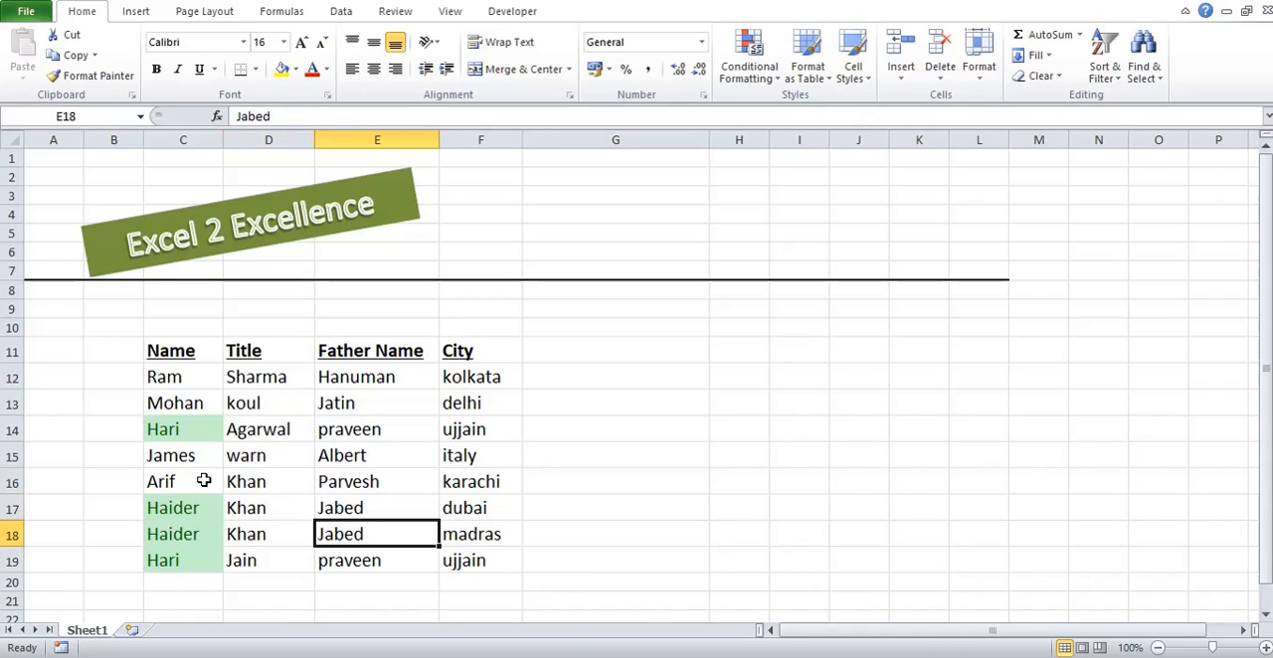
{"action": "key", "text": "Up"}
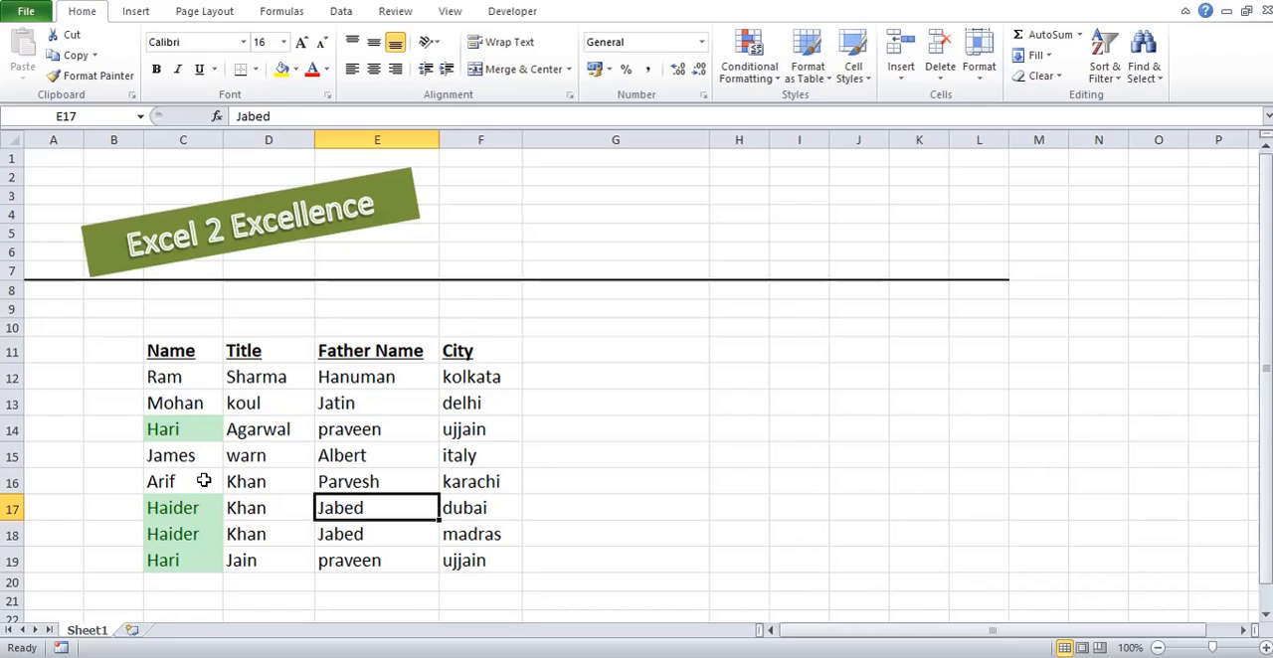
{"action": "key", "text": "Down"}
{"action": "key", "text": "Up"}
{"action": "key", "text": "Right"}
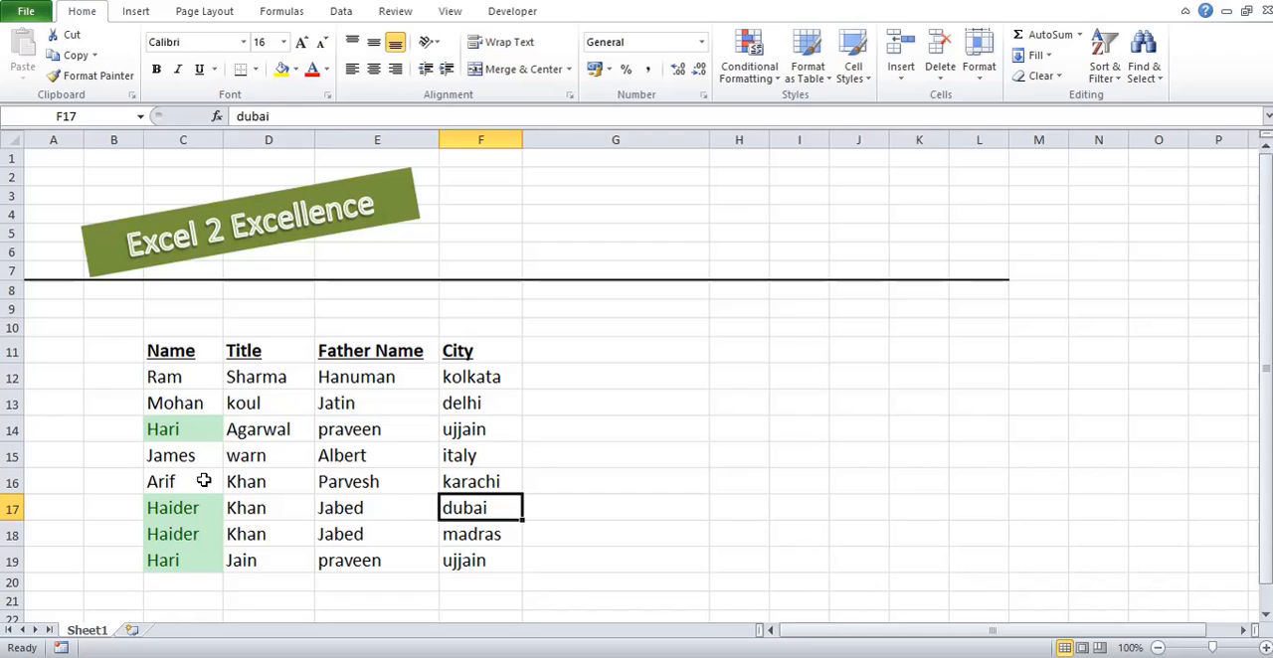
Step: Add the header "helper" in cell G11, beside the City column
{"action": "key", "text": "Up"}
{"action": "key", "text": "Up"}
{"action": "key", "text": "Up"}
{"action": "key", "text": "Up"}
{"action": "key", "text": "Up"}
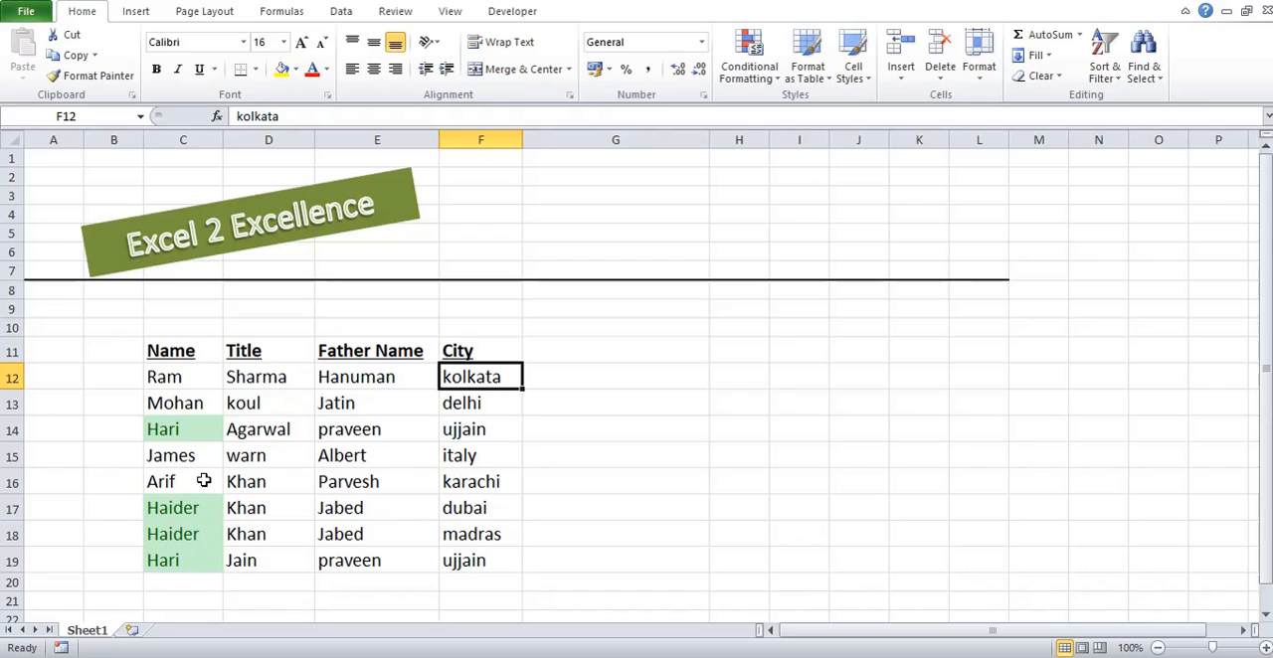
{"action": "key", "text": "Up"}
{"action": "key", "text": "Right"}
{"action": "type", "text": "i"}
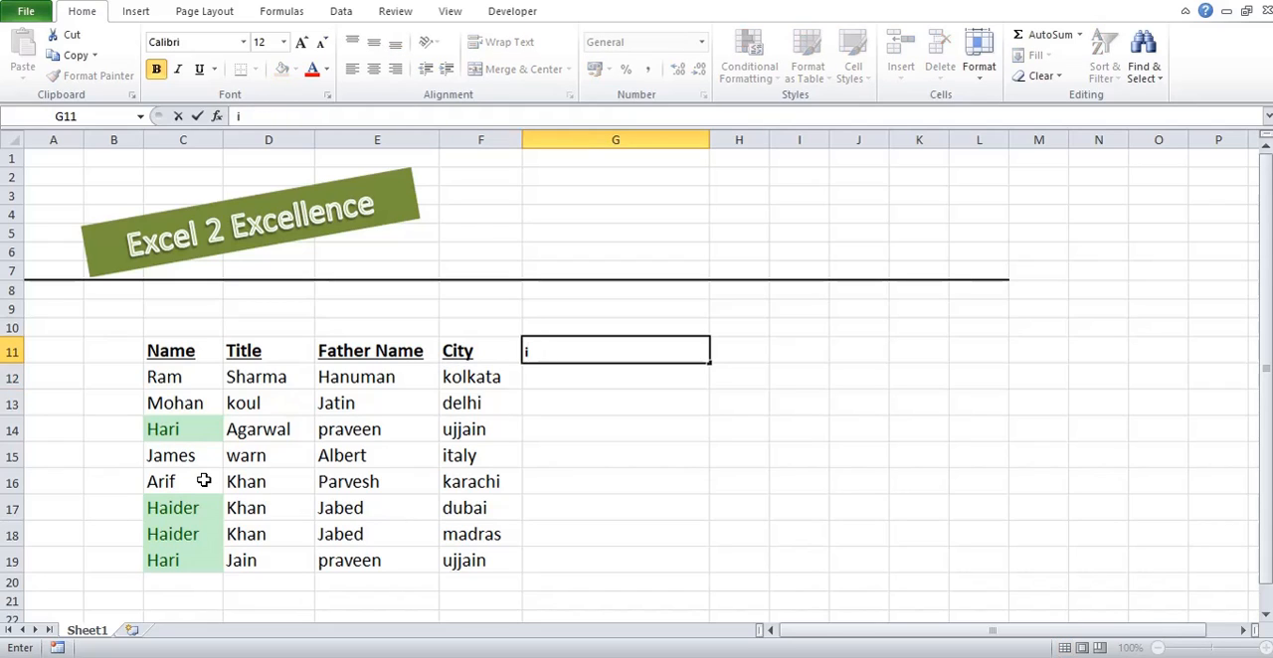
{"action": "key", "text": "BackSpace"}
{"action": "type", "text": "helper"}
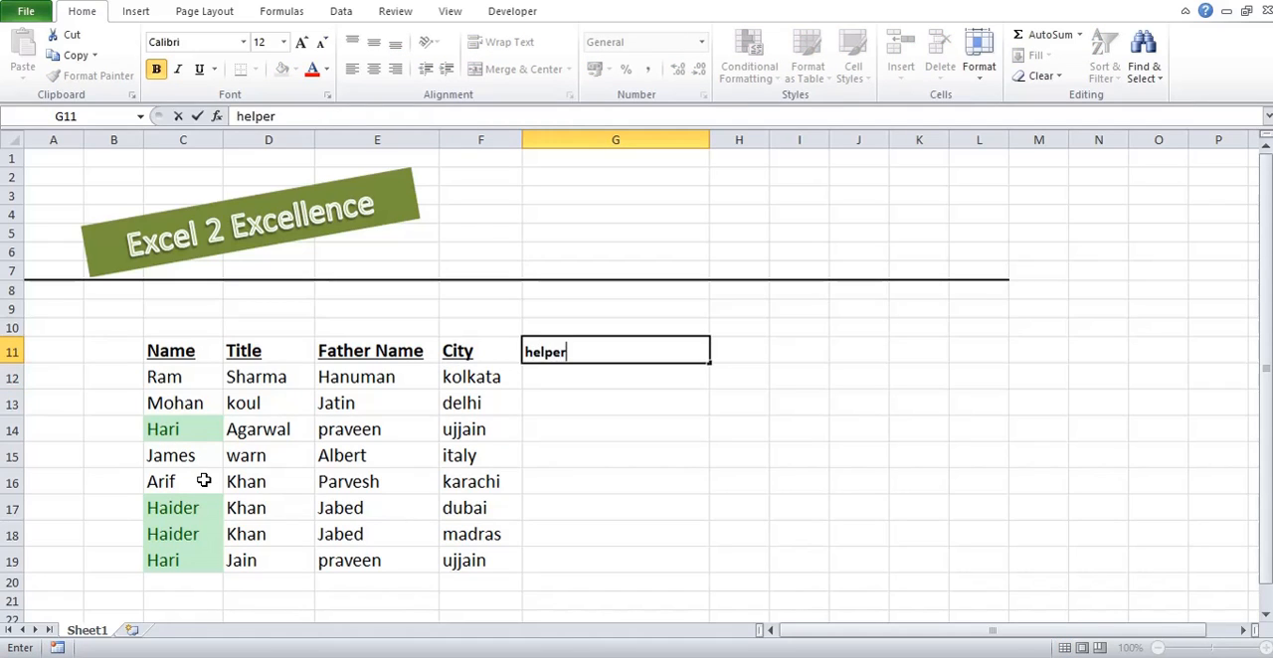
{"action": "key", "text": "Return"}
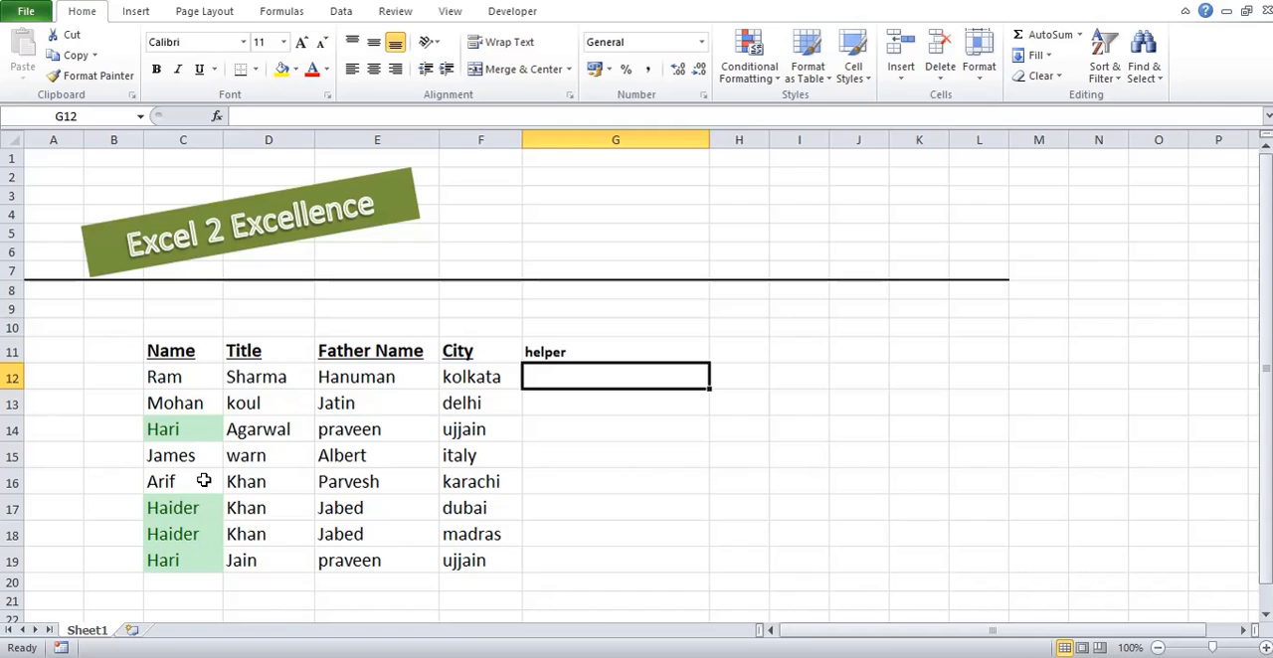
Step: Enter =CONCATENATE(C12,D12,E12,F12) in G12 to join the first record's name, title, father name and city
{"action": "type", "text": "="}
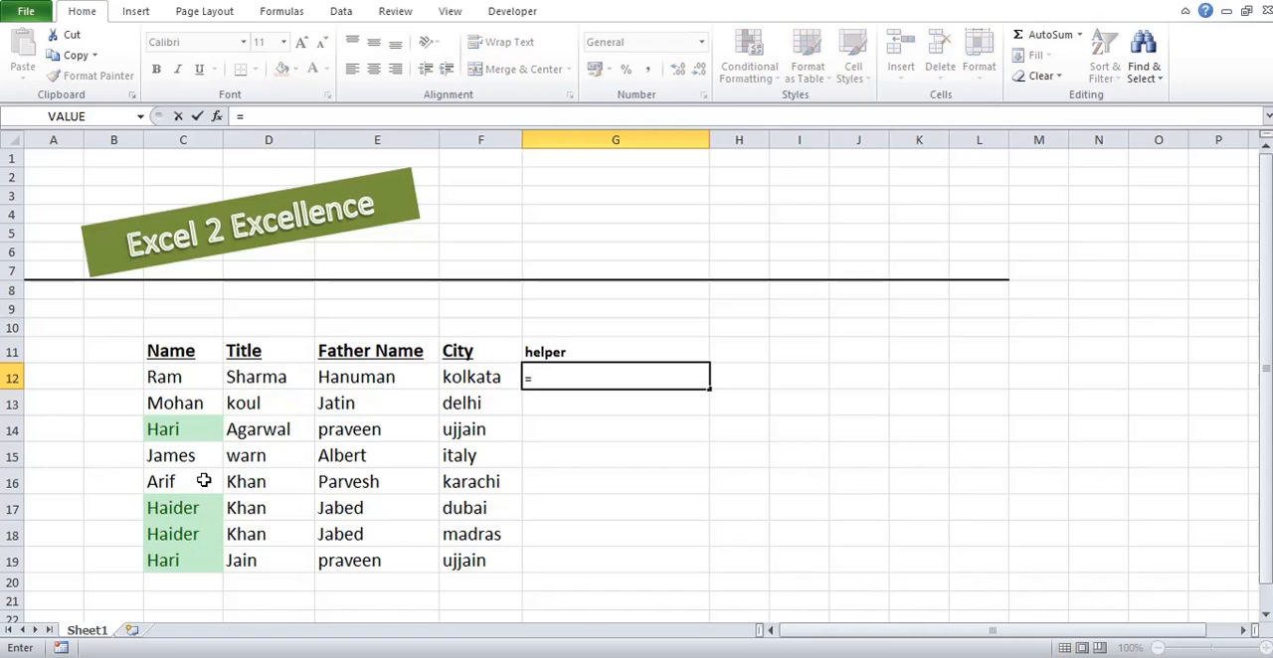
{"action": "type", "text": "con"}
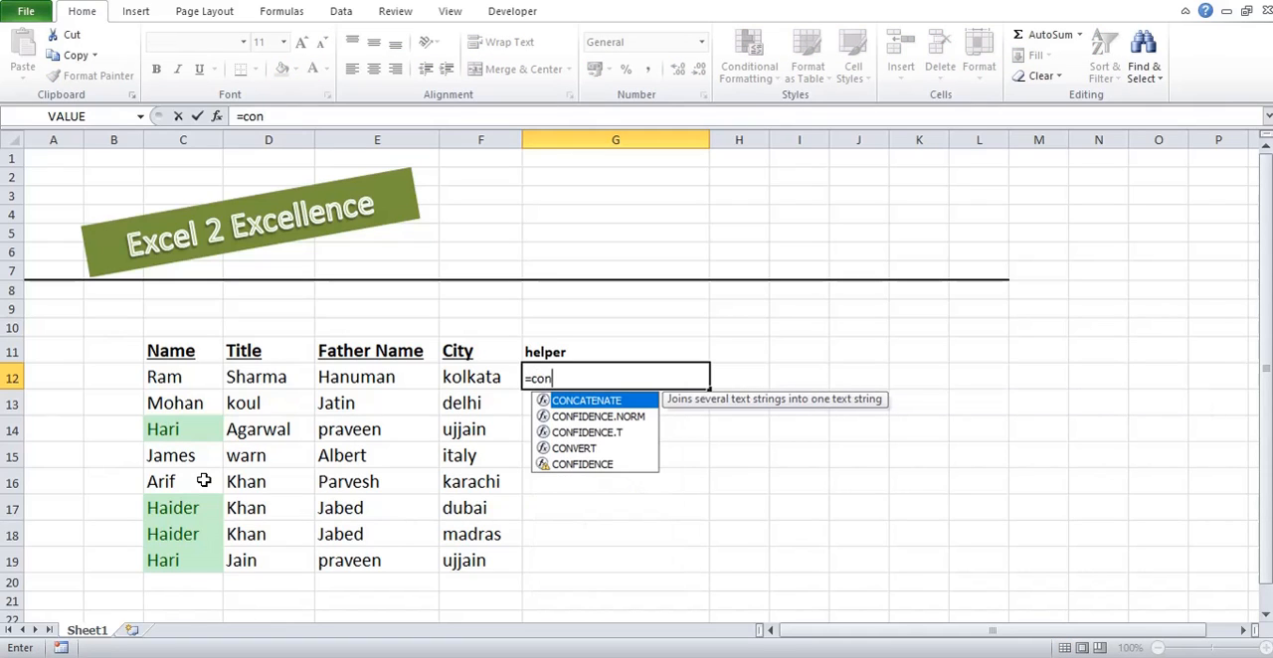
{"action": "key", "text": "Tab"}
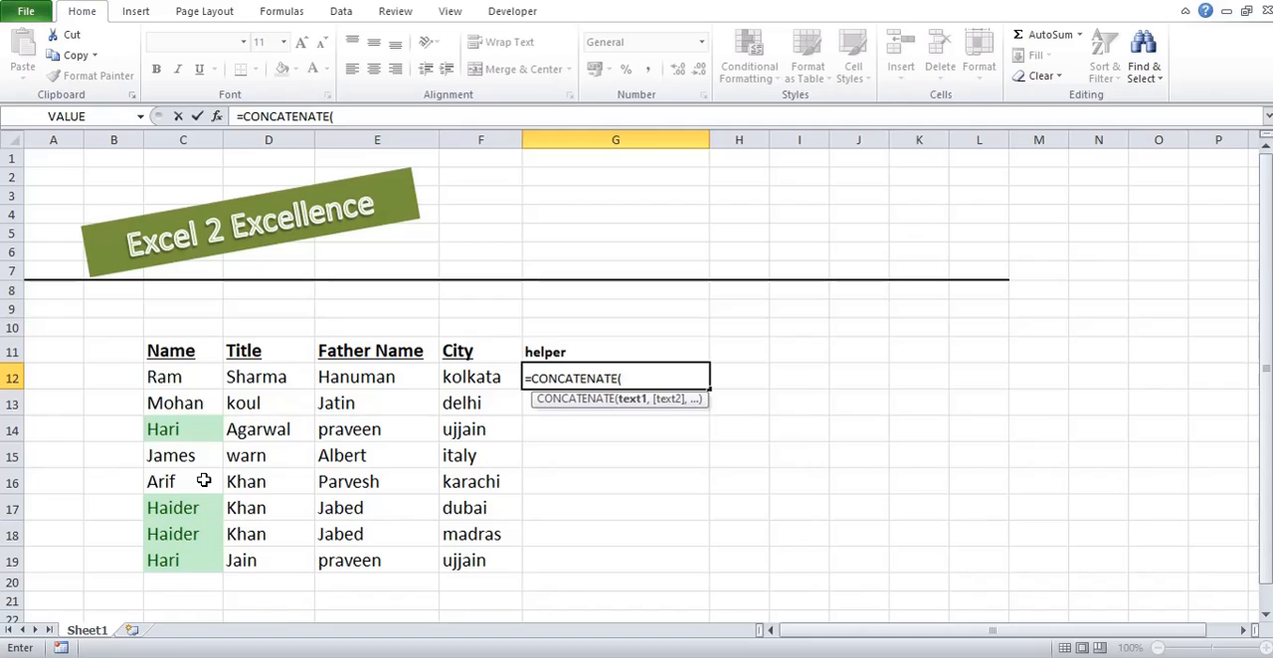
{"action": "left_click", "coordinate": [164, 385]}
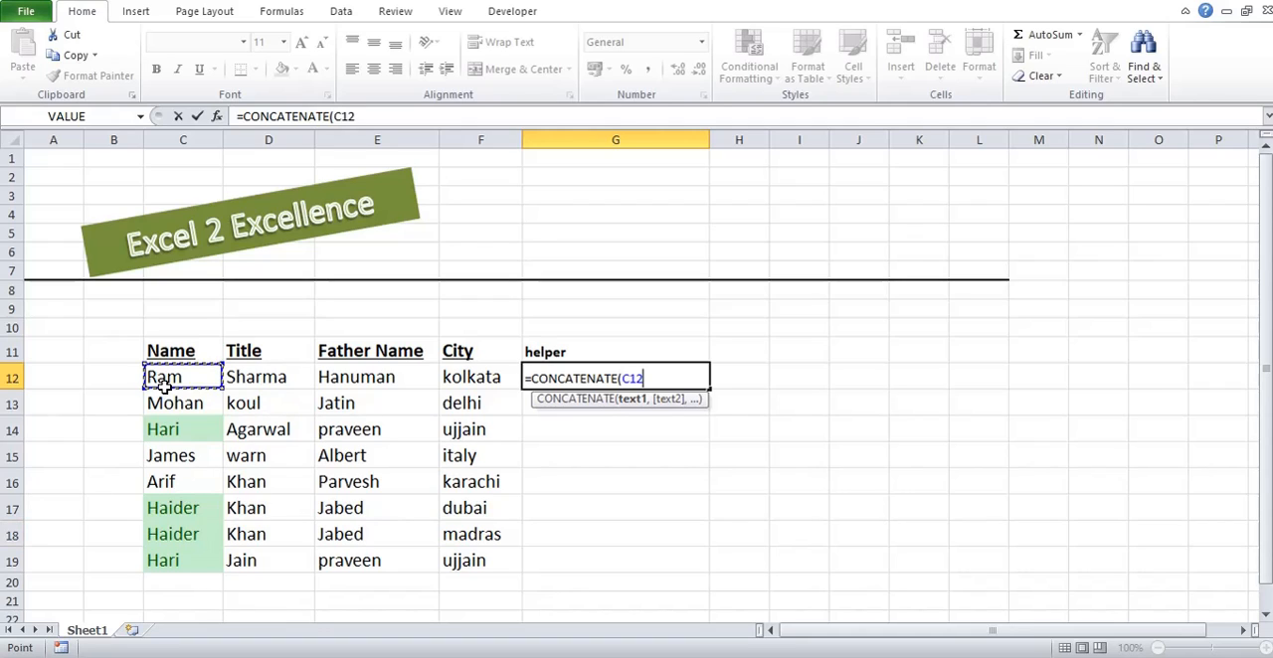
{"action": "type", "text": ","}
{"action": "left_click", "coordinate": [254, 378]}
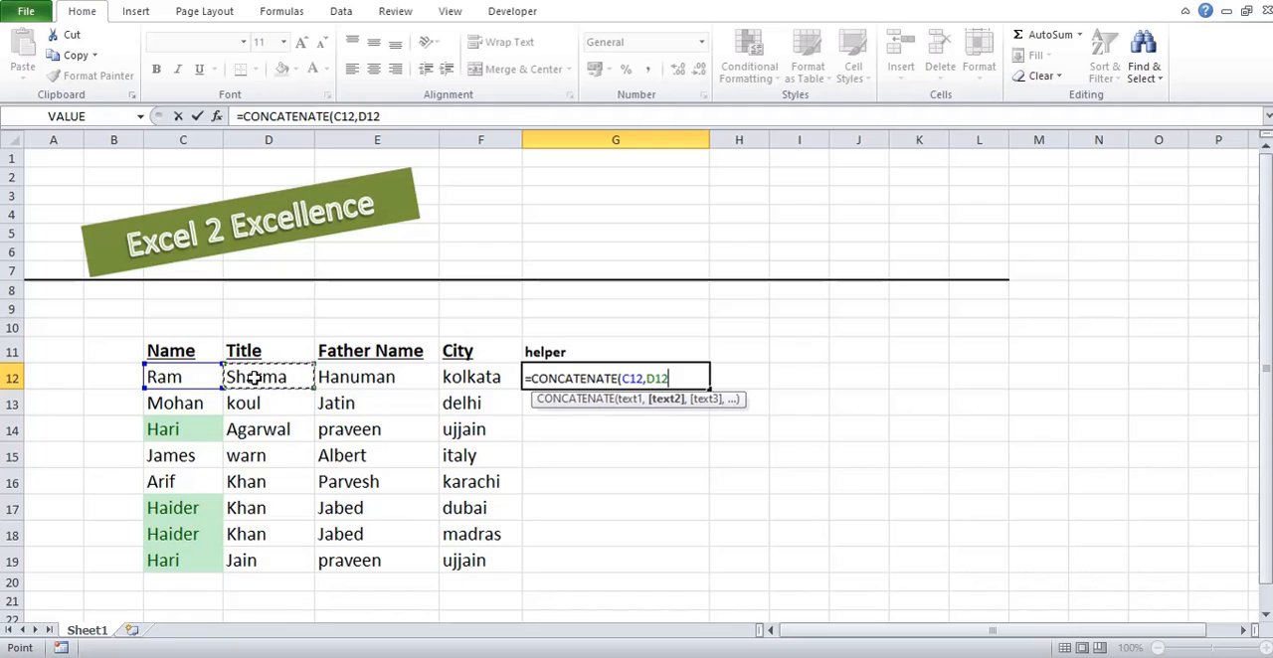
{"action": "type", "text": ","}
{"action": "left_click", "coordinate": [356, 376]}
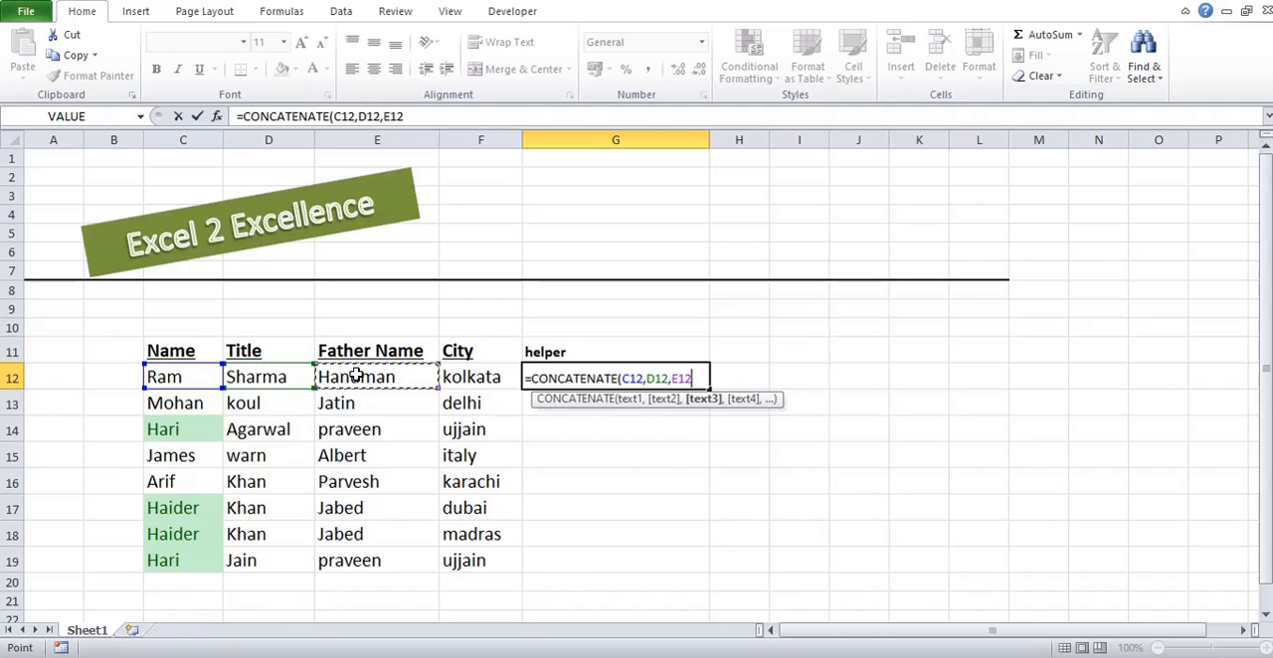
{"action": "type", "text": ","}
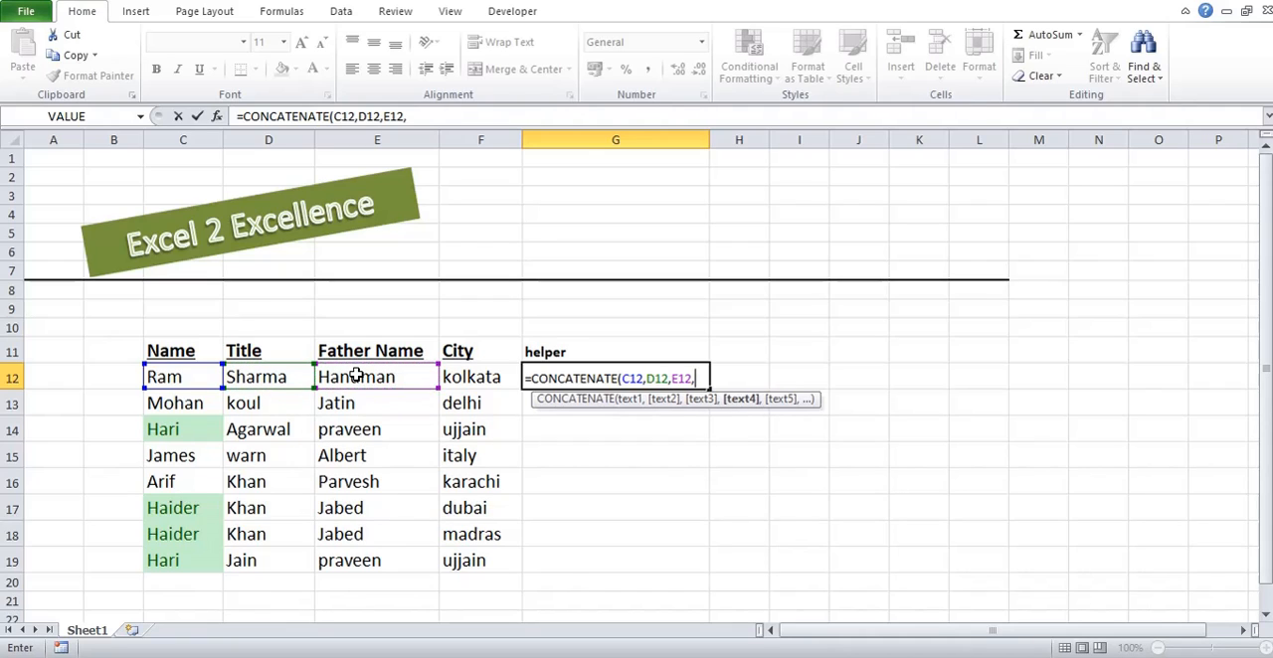
{"action": "left_click", "coordinate": [469, 377]}
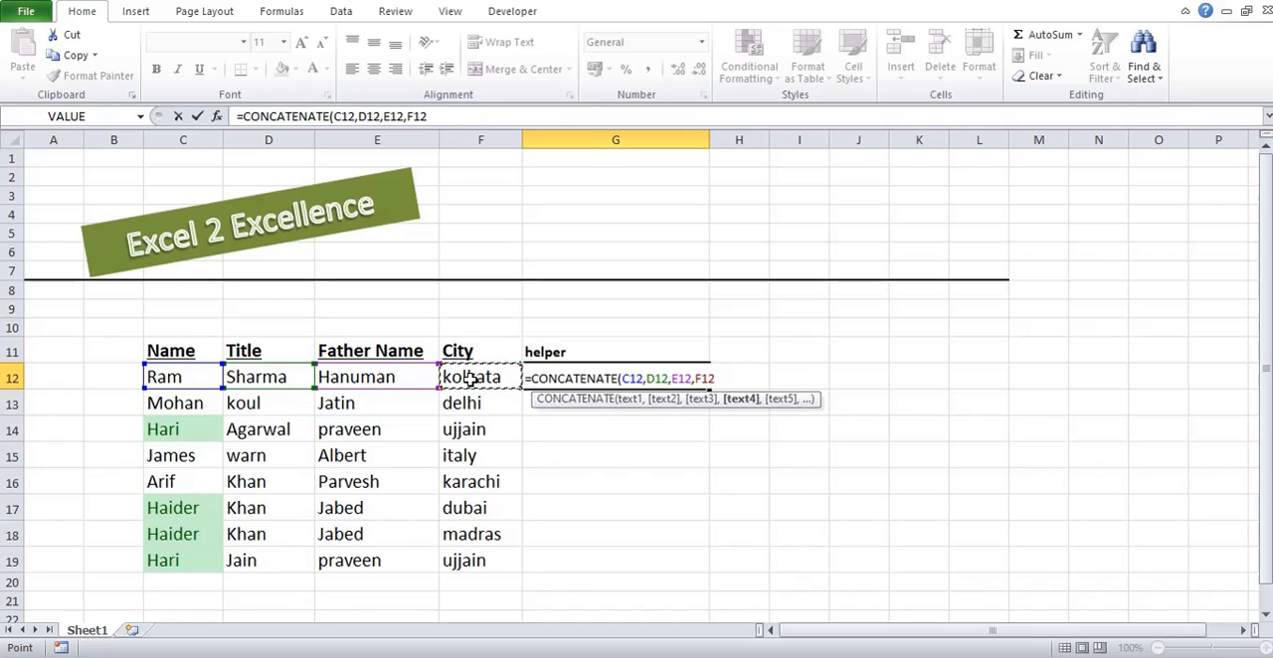
{"action": "type", "text": ")"}
{"action": "key", "text": "Return"}
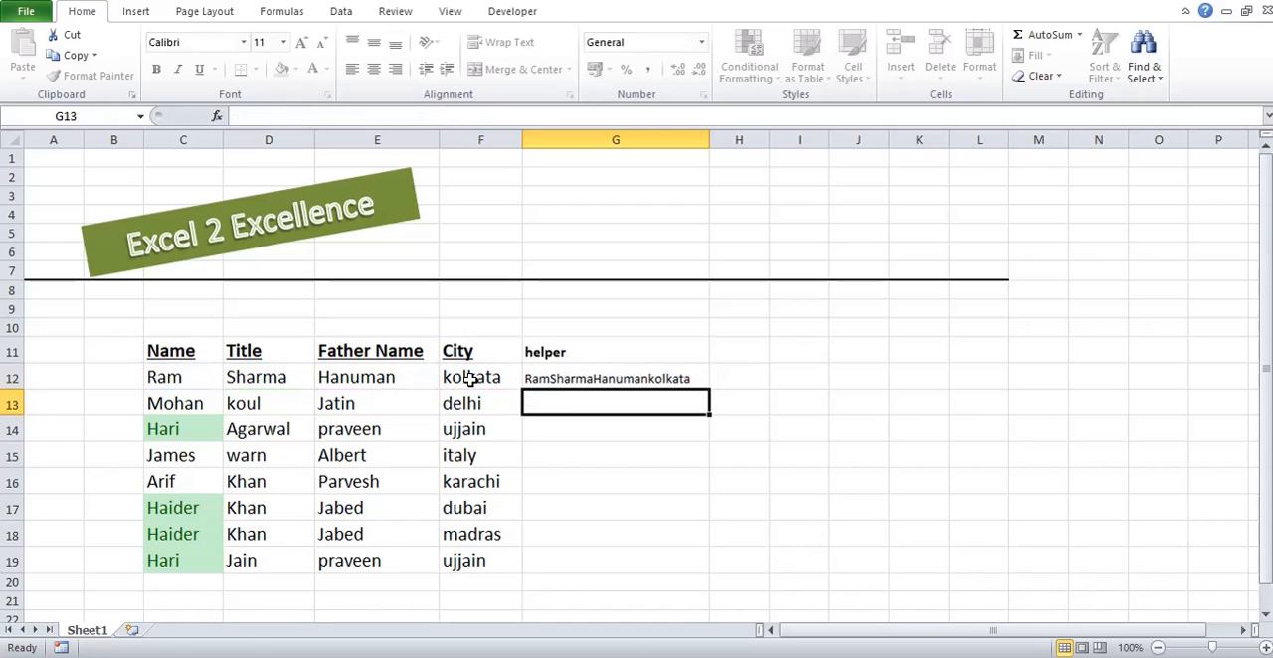
Step: Copy the CONCATENATE formula from G12 down the helper column through G19
{"action": "key", "text": "Up"}
{"action": "key", "text": "ctrl+c"}
{"action": "key", "text": "Left"}
{"action": "key", "text": "ctrl+Down"}
{"action": "key", "text": "Right"}
{"action": "key", "text": "ctrl+shift+Up"}
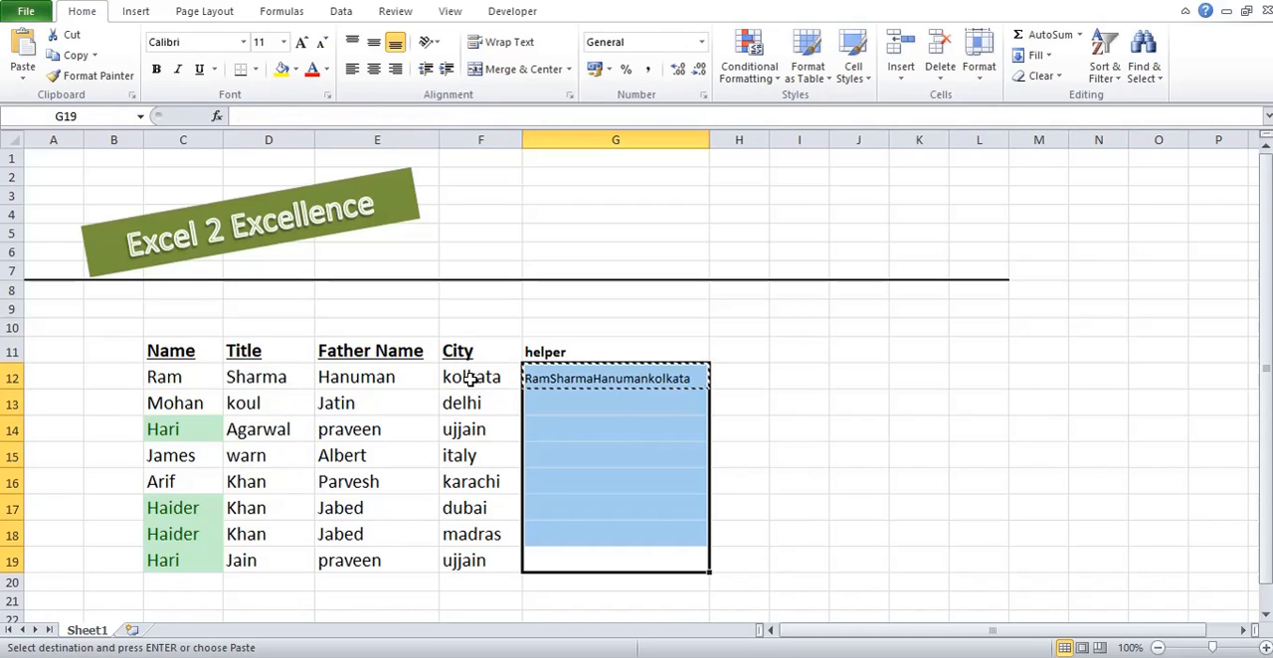
{"action": "key", "text": "Return"}
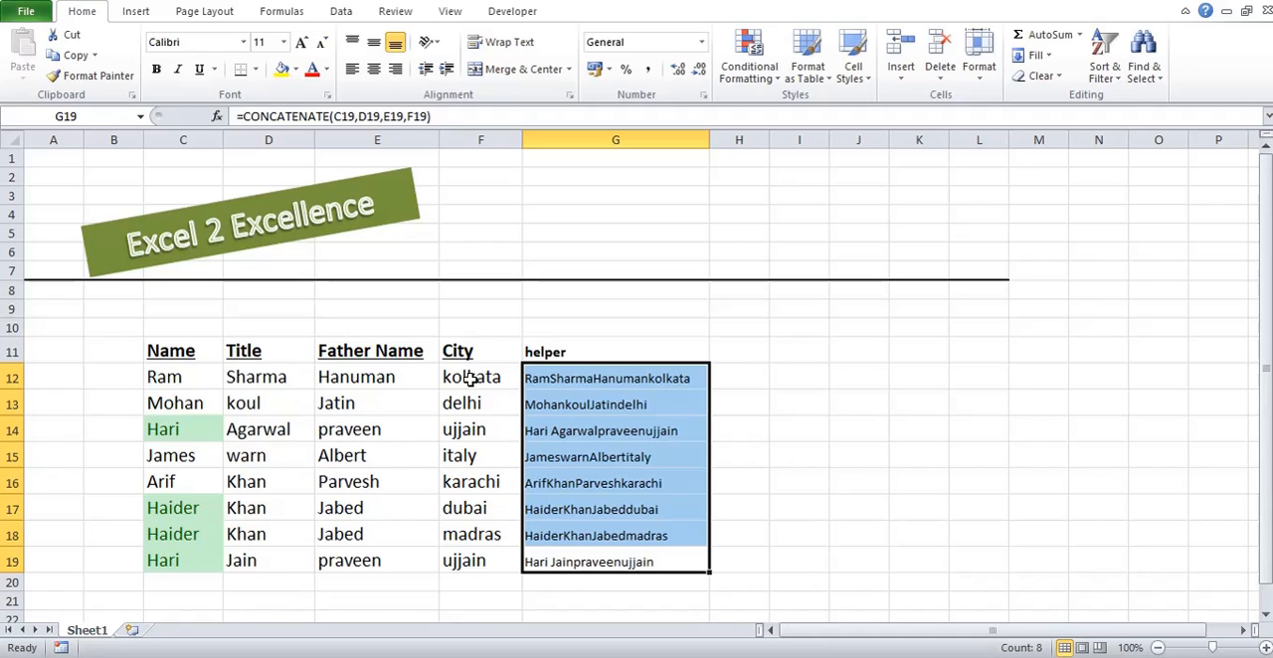
Step: Highlight duplicate values in the helper column, G11:G19, using Light Red Fill with Dark Red Text conditional formatting
{"action": "key", "text": "Up"}
{"action": "key", "text": "Up"}
{"action": "key", "text": "ctrl+Up"}
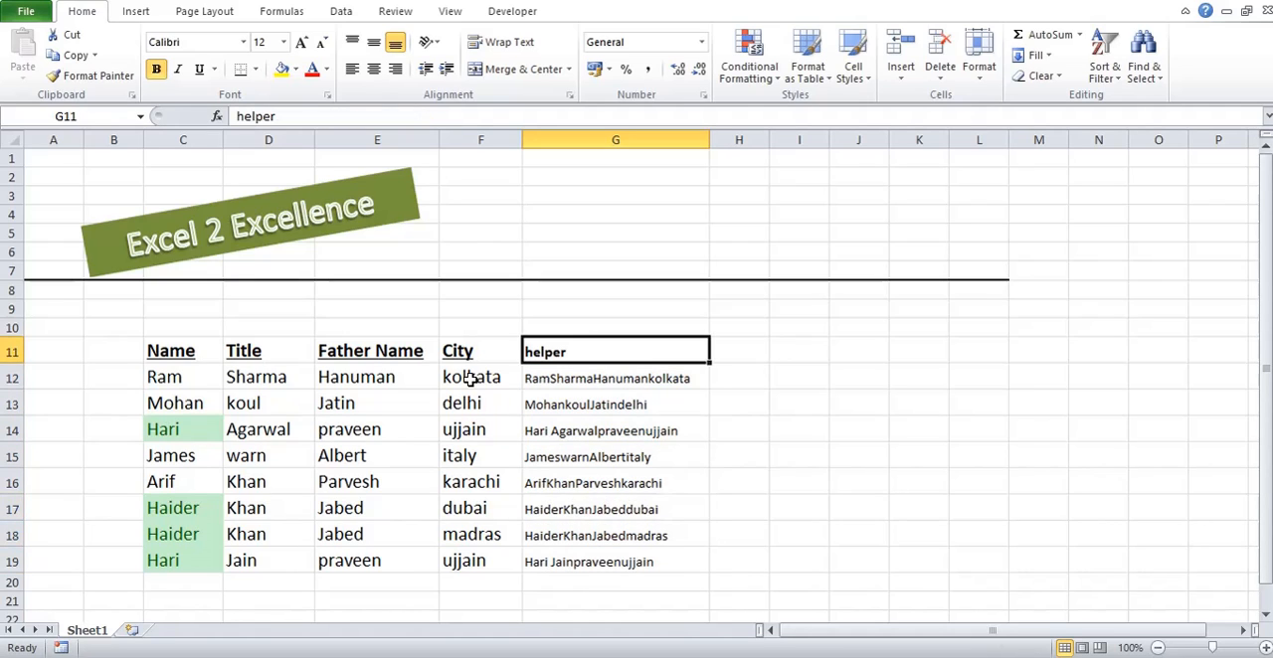
{"action": "key", "text": "ctrl+shift+Down"}
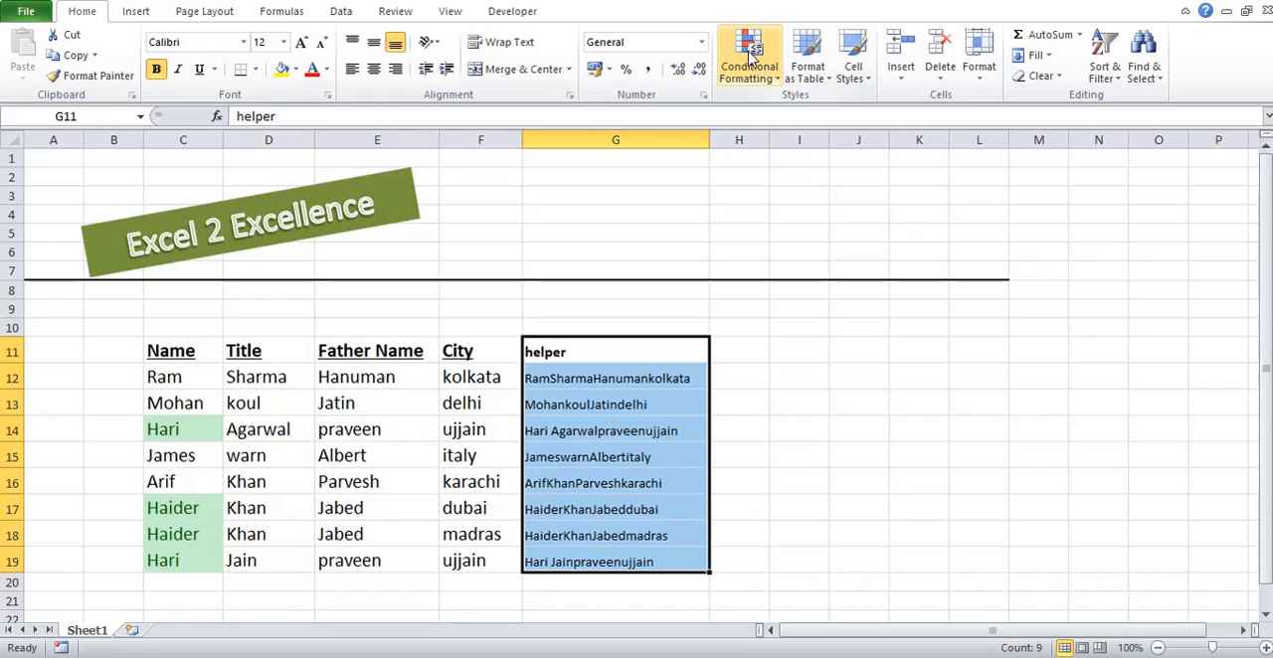
{"action": "left_click", "coordinate": [750, 58]}
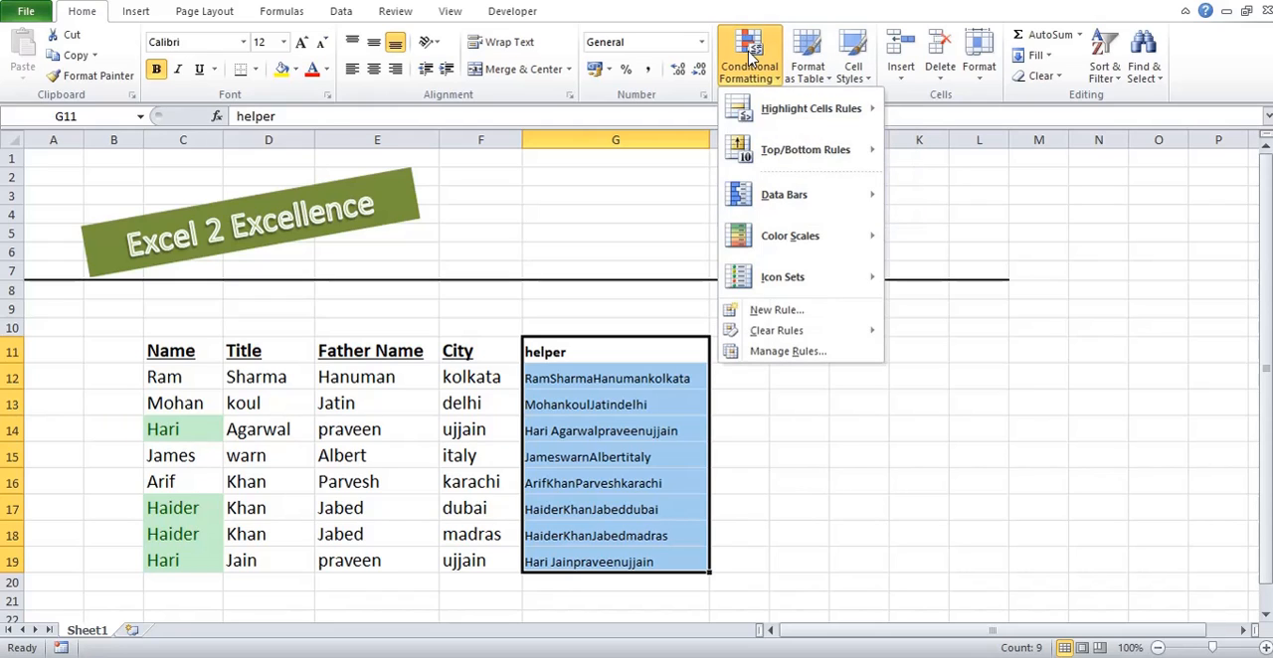
{"action": "mouse_move", "coordinate": [802, 114]}
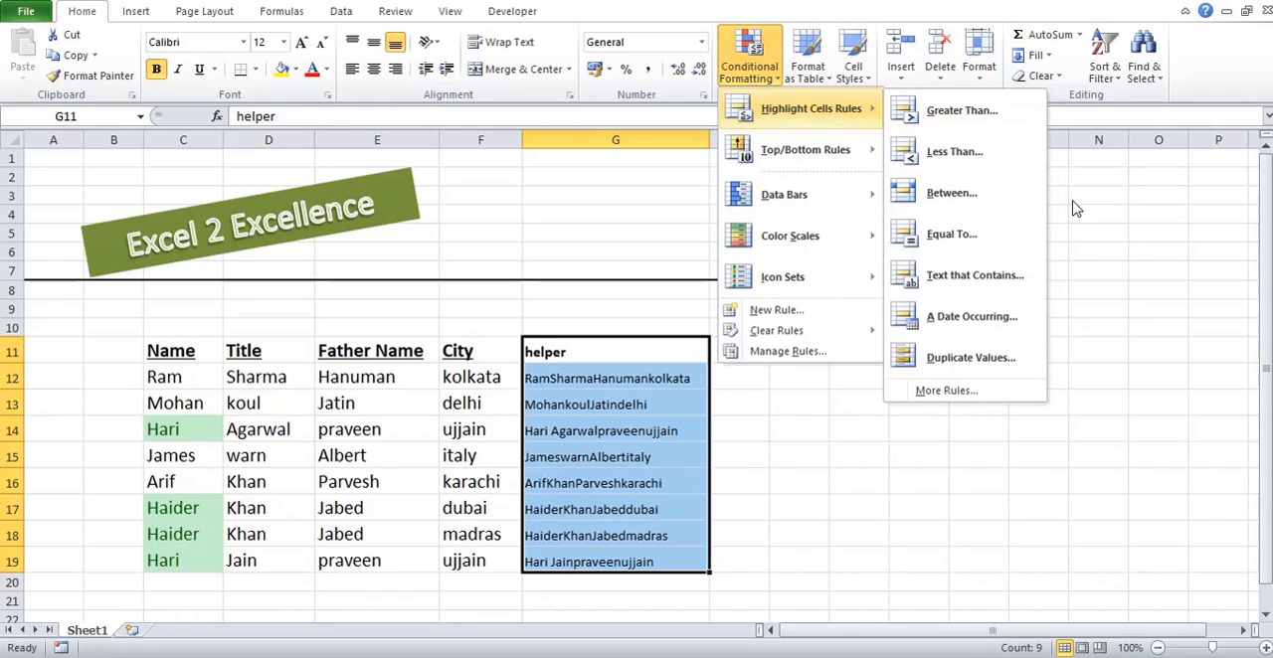
{"action": "left_click", "coordinate": [1015, 360]}
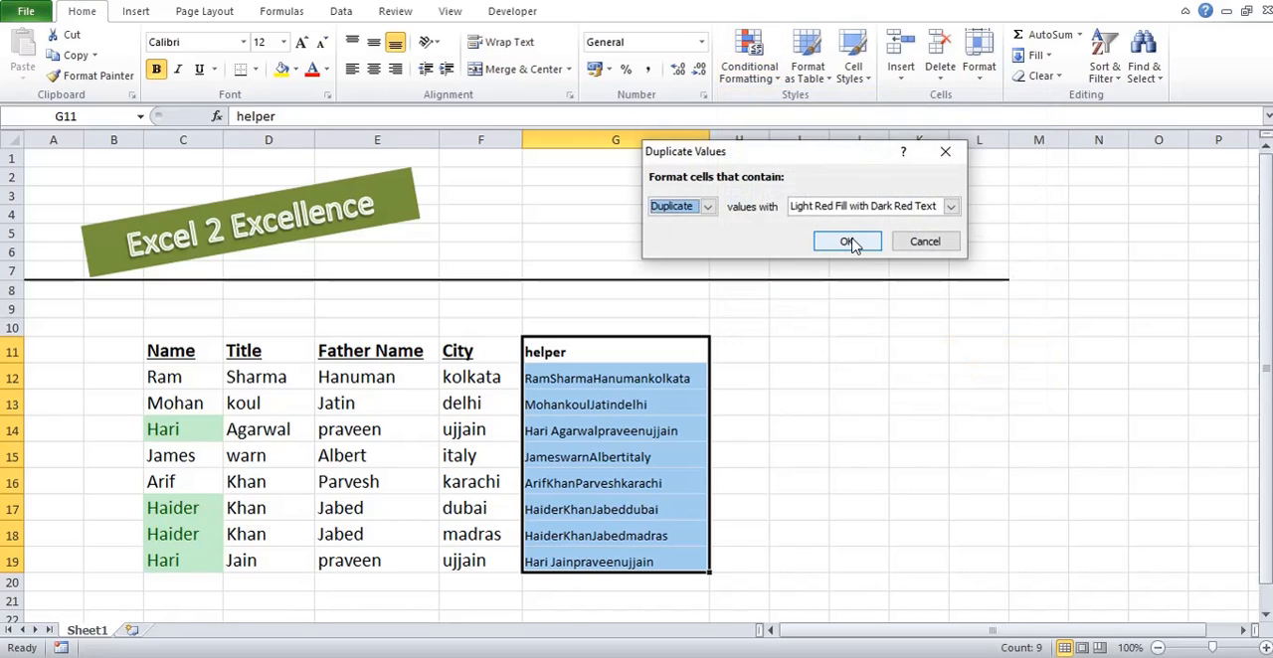
{"action": "left_click", "coordinate": [852, 241]}
{"action": "left_click", "coordinate": [618, 471]}
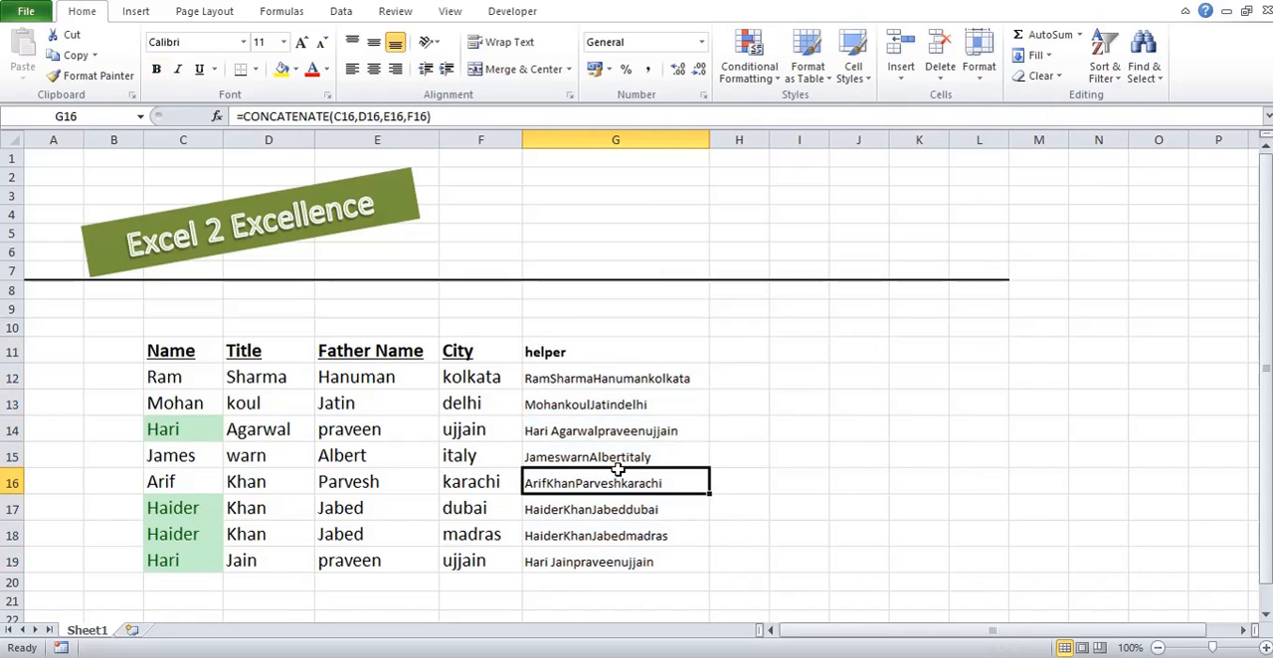
Step: Copy the title from D19 into D14 so both records with the same first name share it
{"action": "key", "text": "Up"}
{"action": "key", "text": "Up"}
{"action": "key", "text": "Up"}
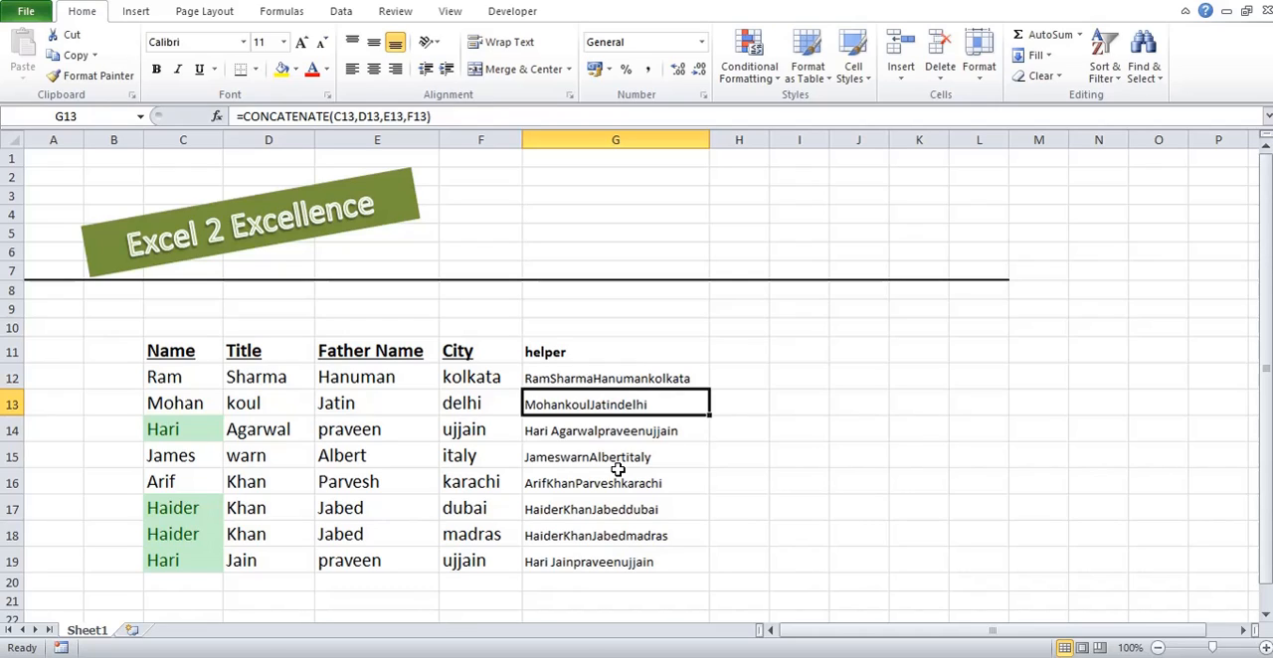
{"action": "key", "text": "Up"}
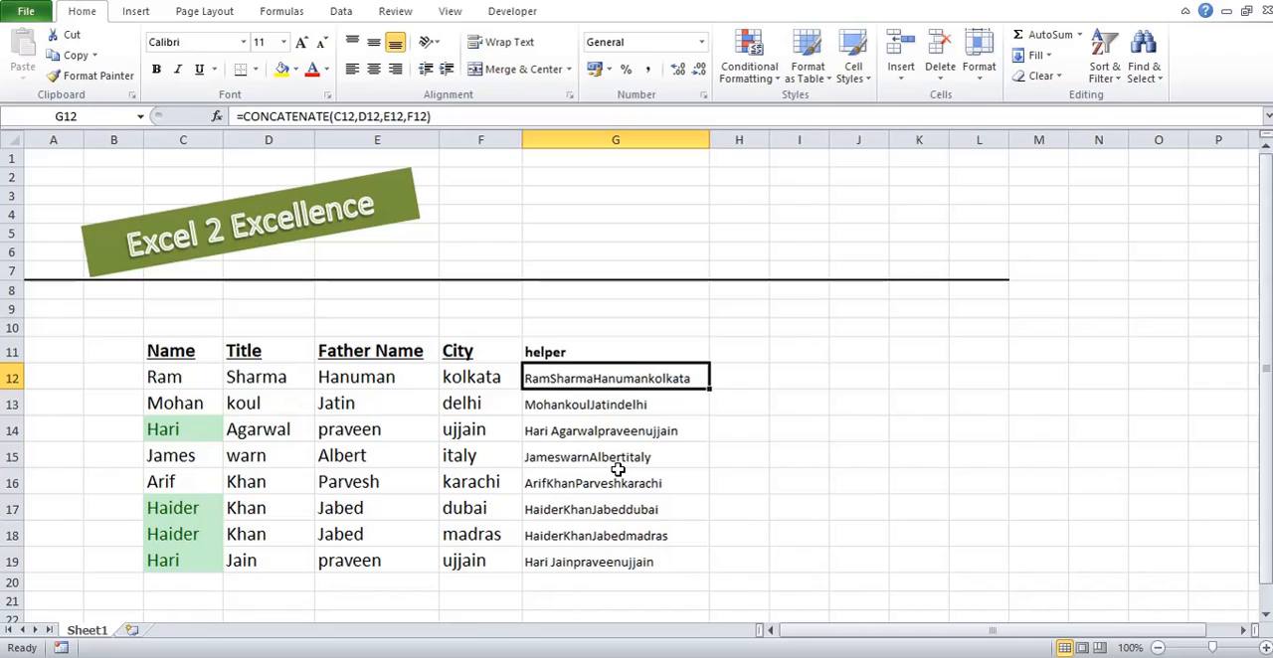
{"action": "key", "text": "ctrl+Left"}
{"action": "key", "text": "Down"}
{"action": "key", "text": "Down"}
{"action": "key", "text": "Down"}
{"action": "key", "text": "Down"}
{"action": "key", "text": "Down"}
{"action": "key", "text": "Down"}
{"action": "key", "text": "Down"}
{"action": "key", "text": "Right"}
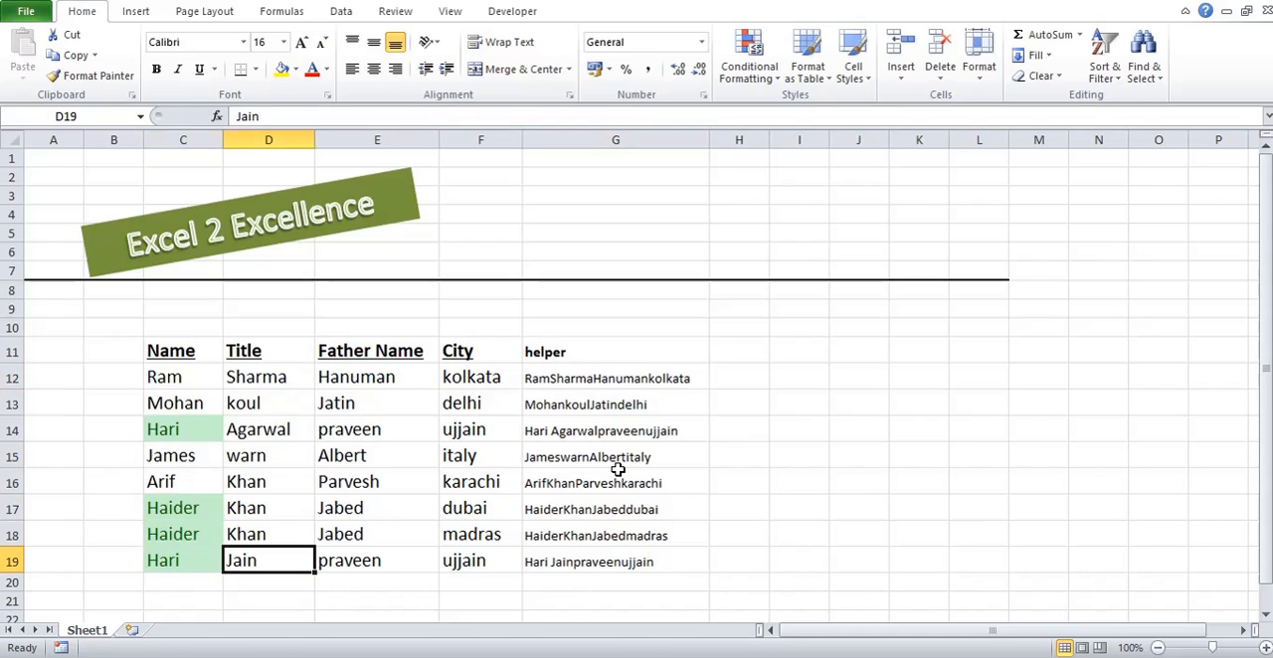
{"action": "key", "text": "ctrl+c"}
{"action": "key", "text": "Up"}
{"action": "key", "text": "Up"}
{"action": "key", "text": "Up"}
{"action": "key", "text": "Up"}
{"action": "key", "text": "Up"}
{"action": "key", "text": "ctrl+v"}
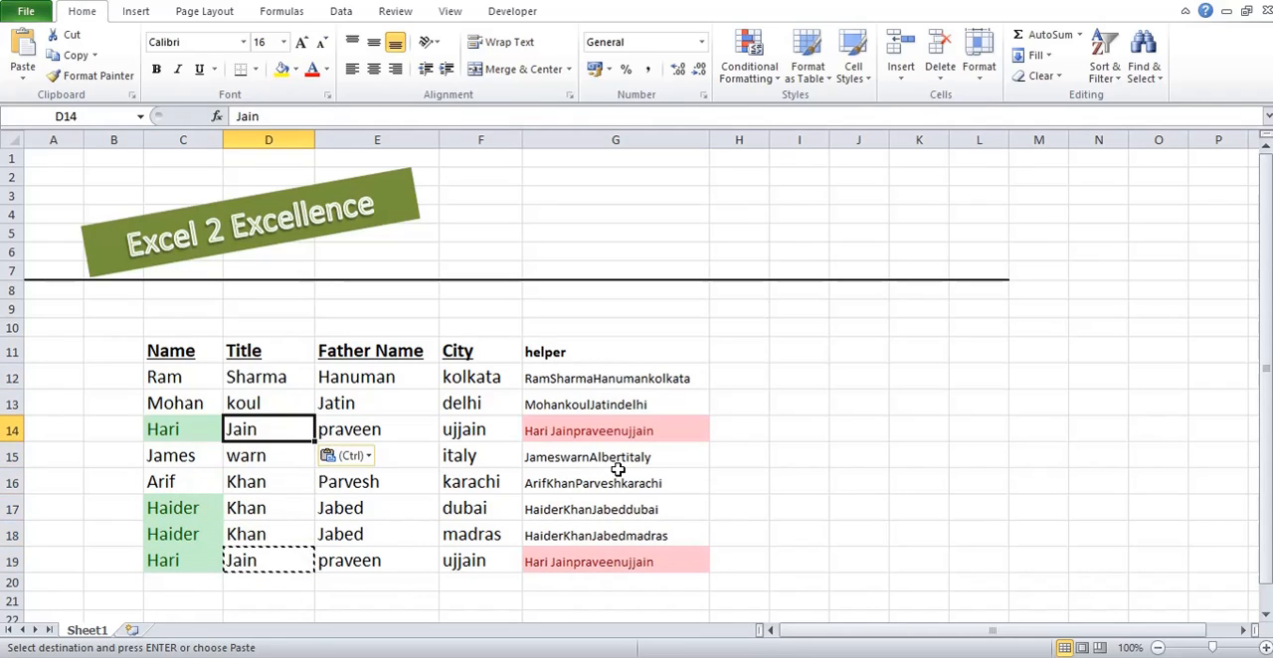
{"action": "key", "text": "Escape"}
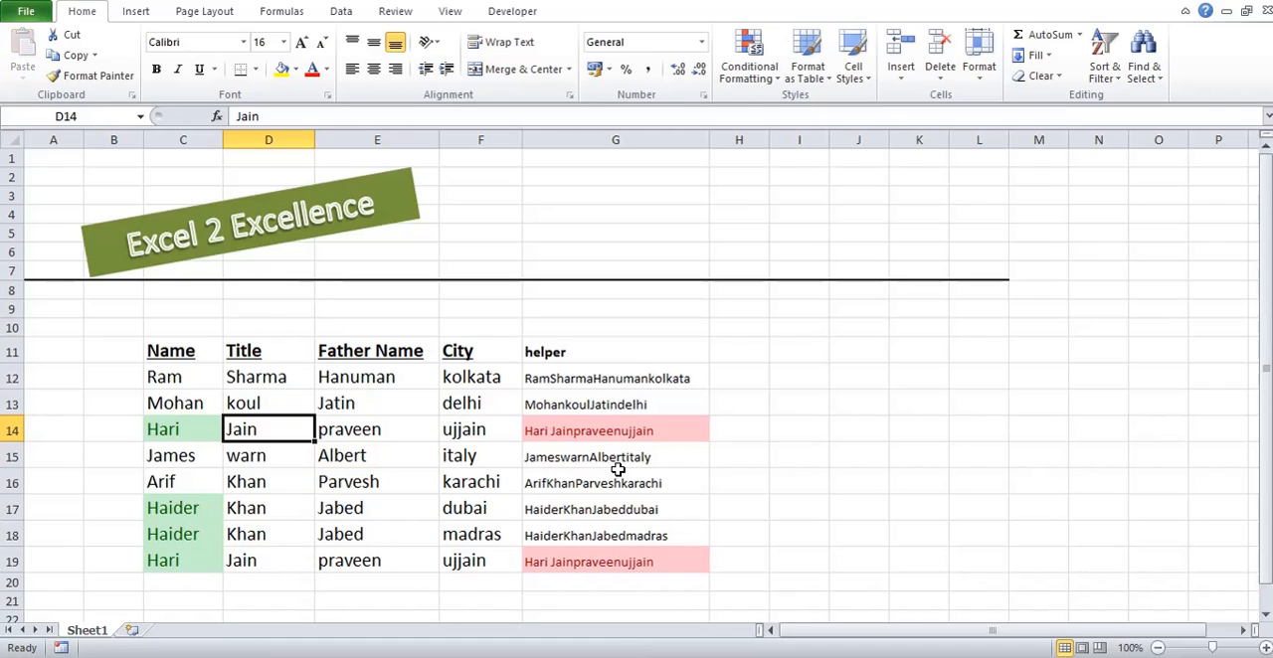
Step: Copy the city "dubai" from F17 into F18 so the two adjacent records with matching names share it
{"action": "key", "text": "Right"}
{"action": "key", "text": "Right"}
{"action": "key", "text": "Right"}
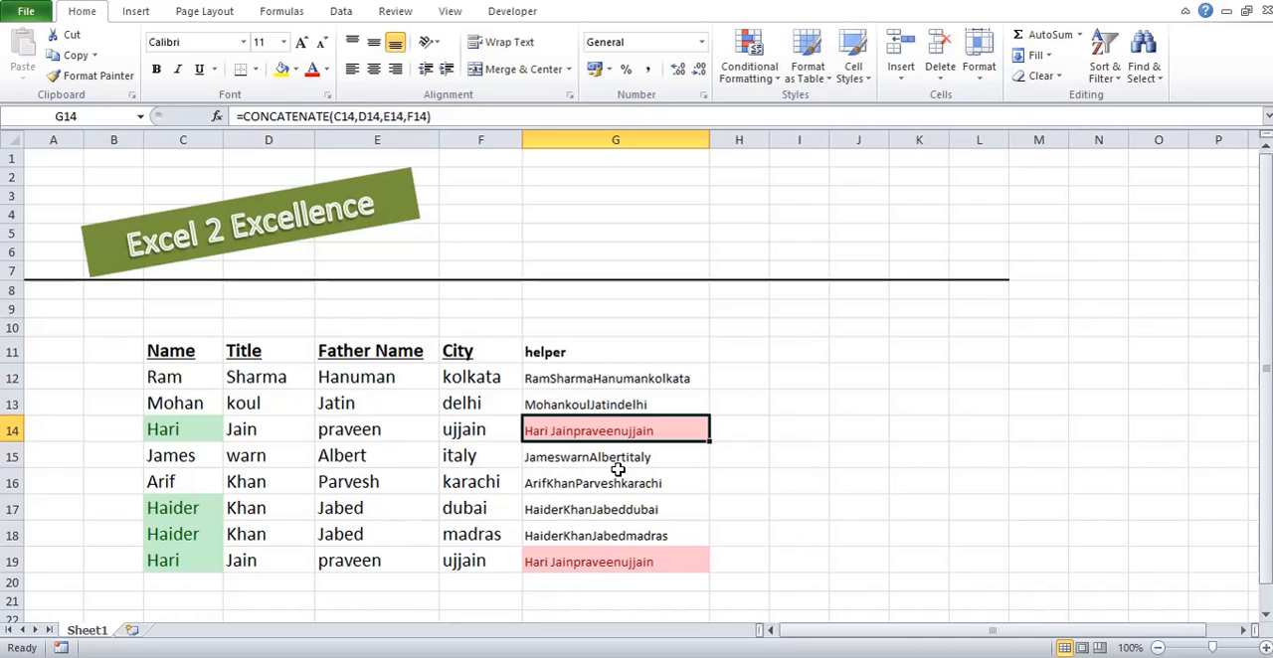
{"action": "key", "text": "Down"}
{"action": "key", "text": "Down"}
{"action": "key", "text": "Down"}
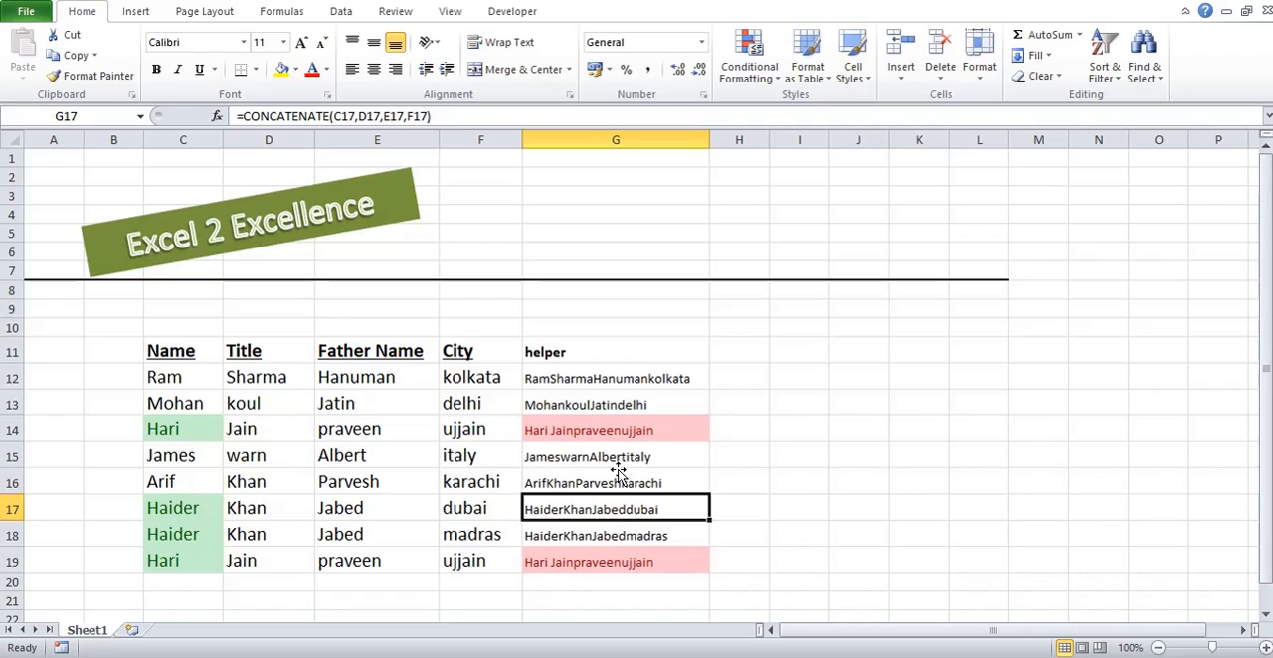
{"action": "key", "text": "Left"}
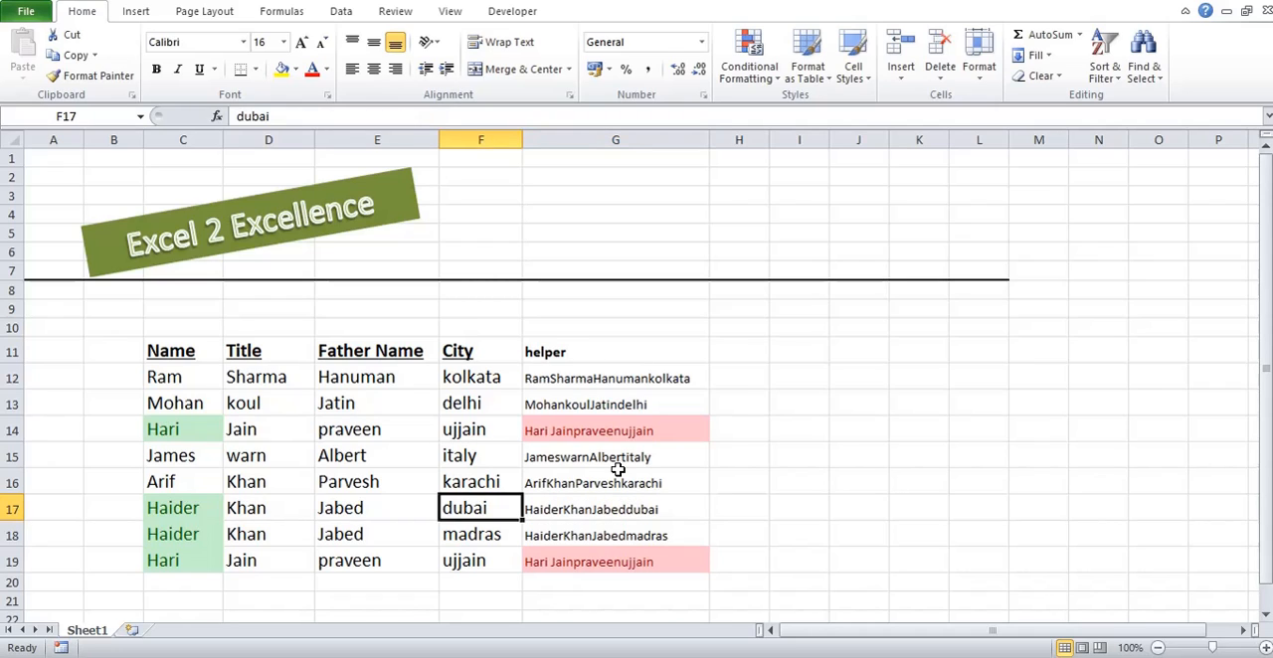
{"action": "key", "text": "ctrl+c"}
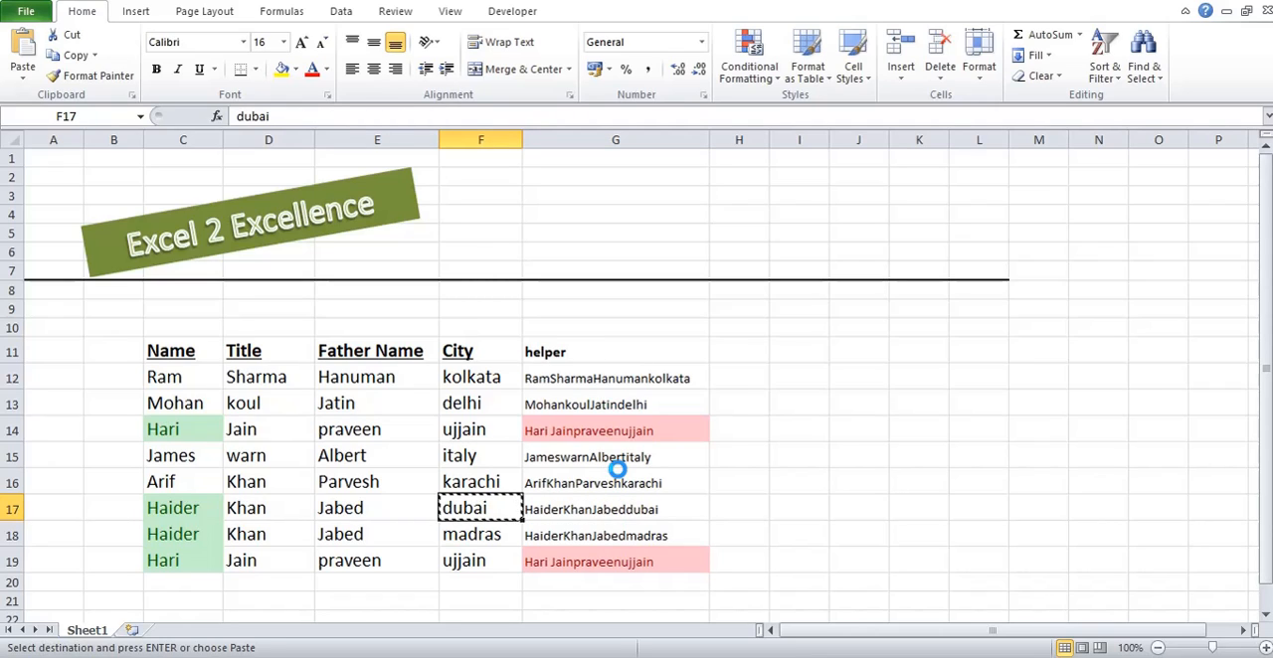
{"action": "key", "text": "Down"}
{"action": "key", "text": "ctrl+v"}
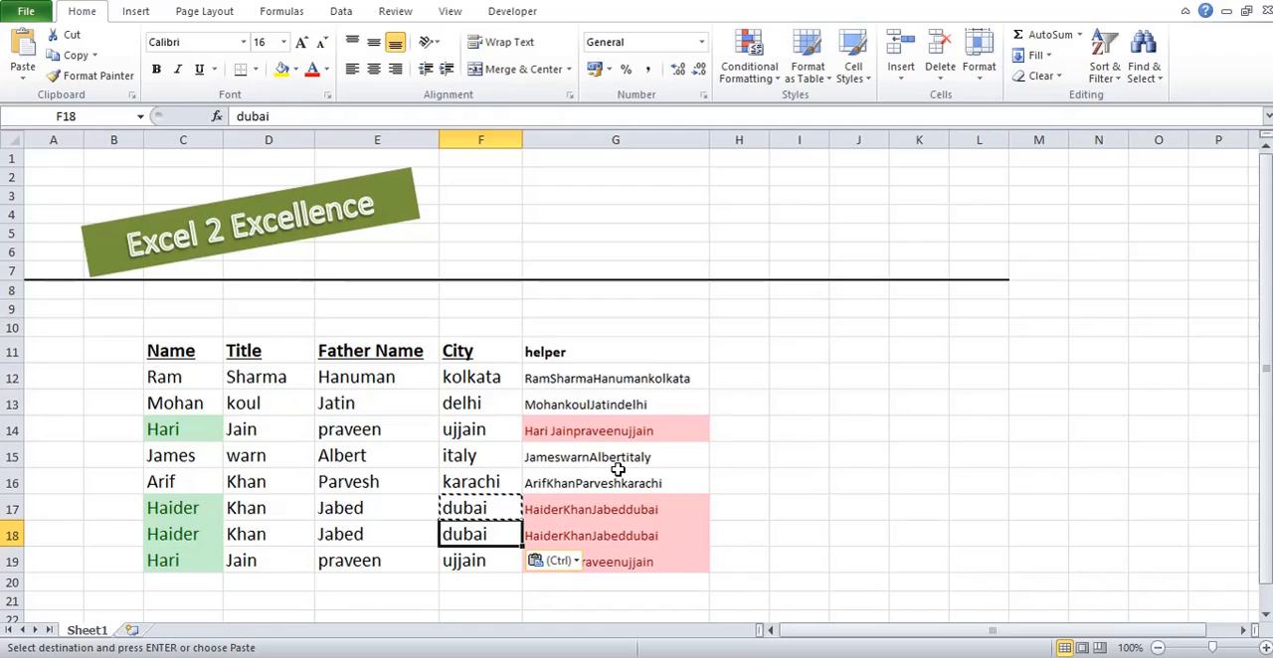
{"action": "key", "text": "Escape"}
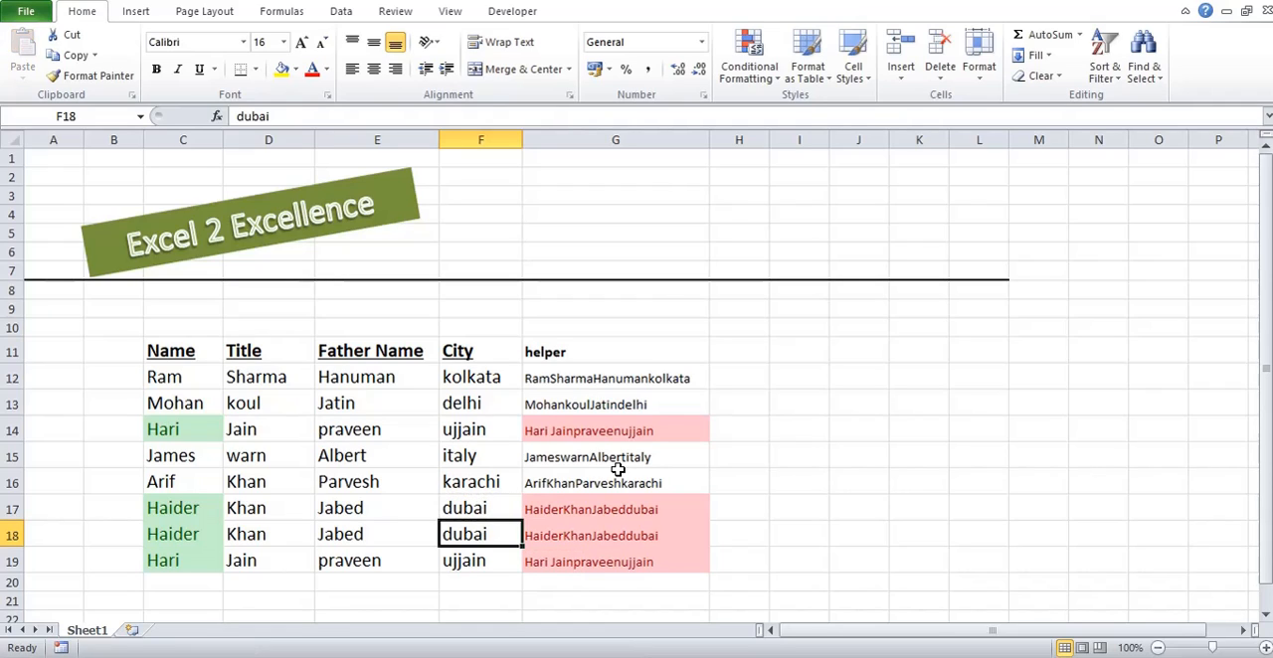